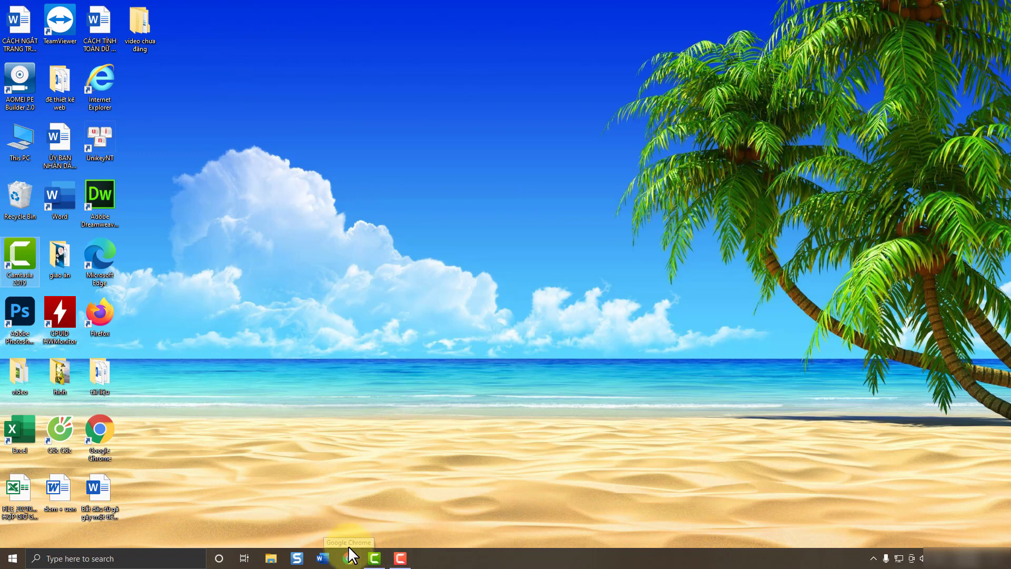
Open Google Chrome and go to facebook.com
left_click(349, 559)
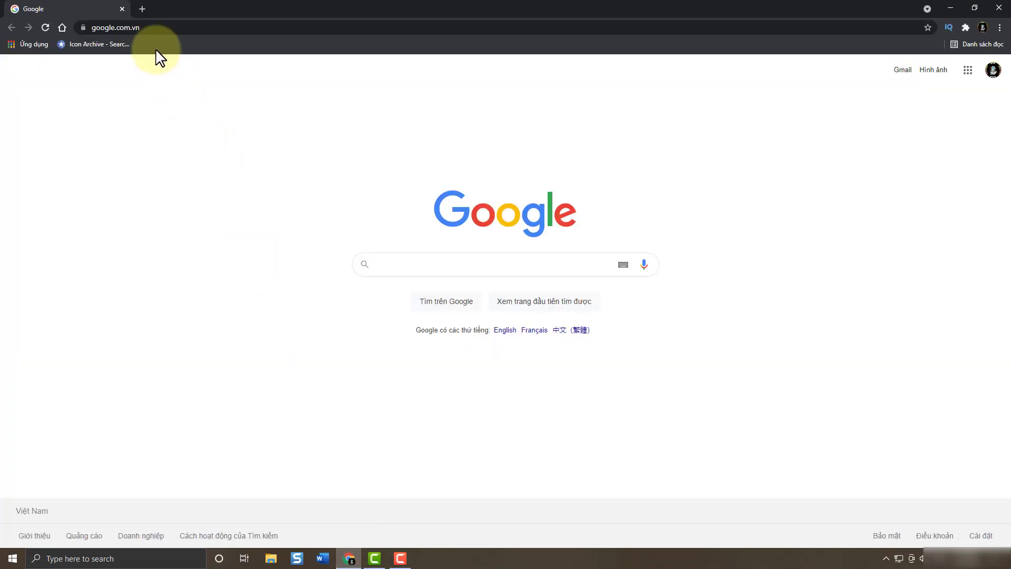
left_click(156, 29)
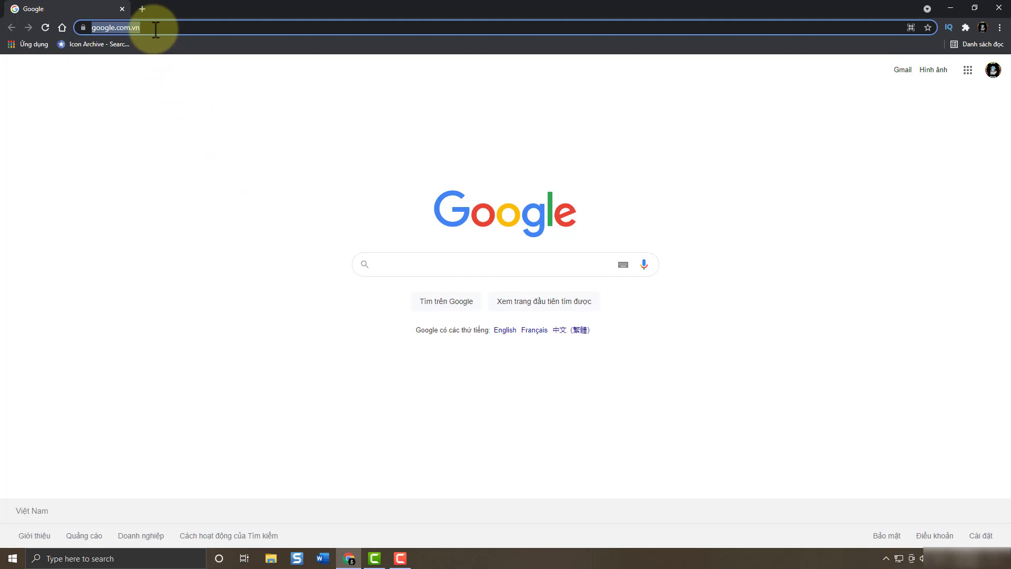
type("f")
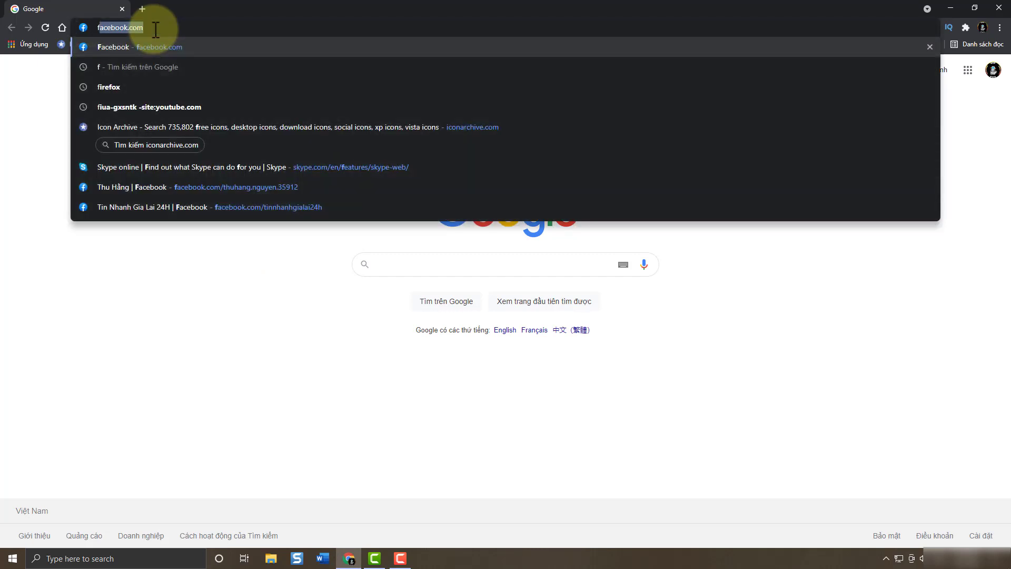
key("Return")
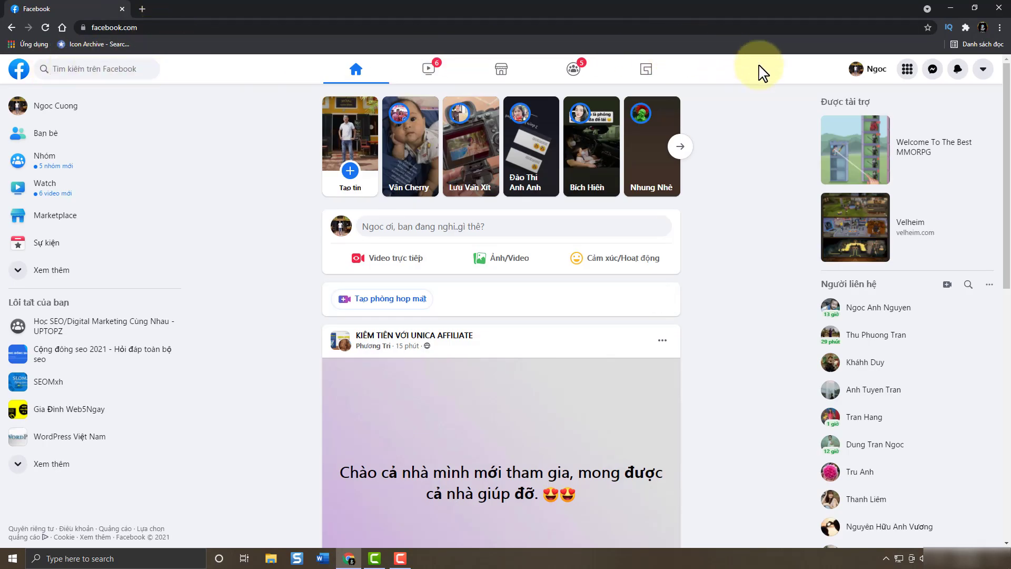
Copy the Facebook page's web address and close the browser
left_click(143, 29)
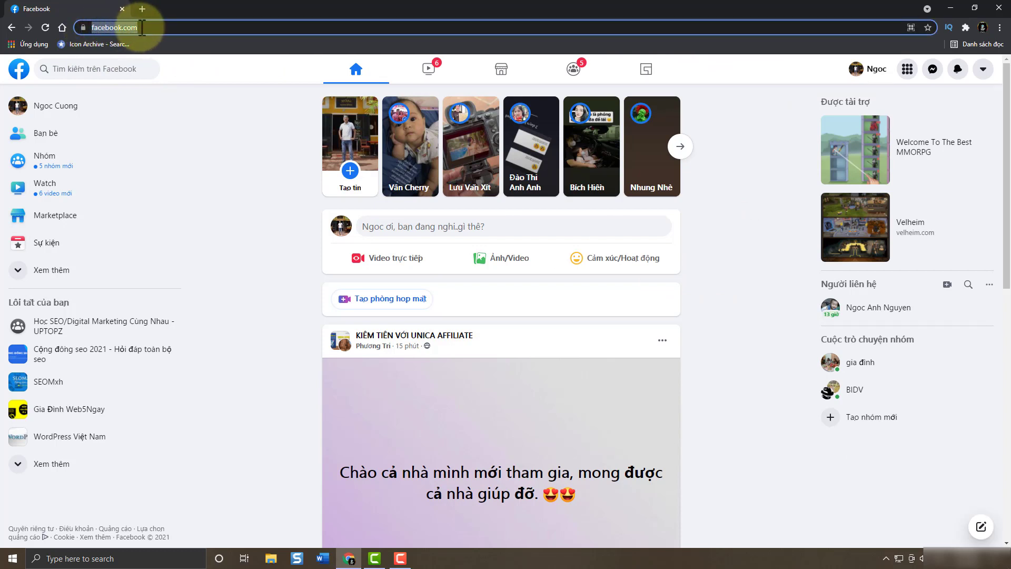
key("ctrl+c")
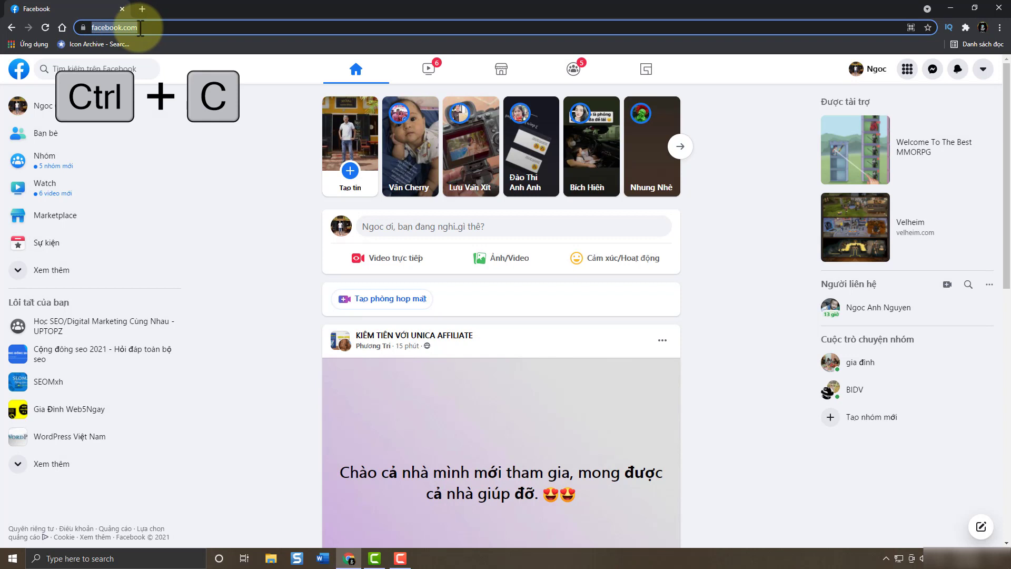
left_click(999, 7)
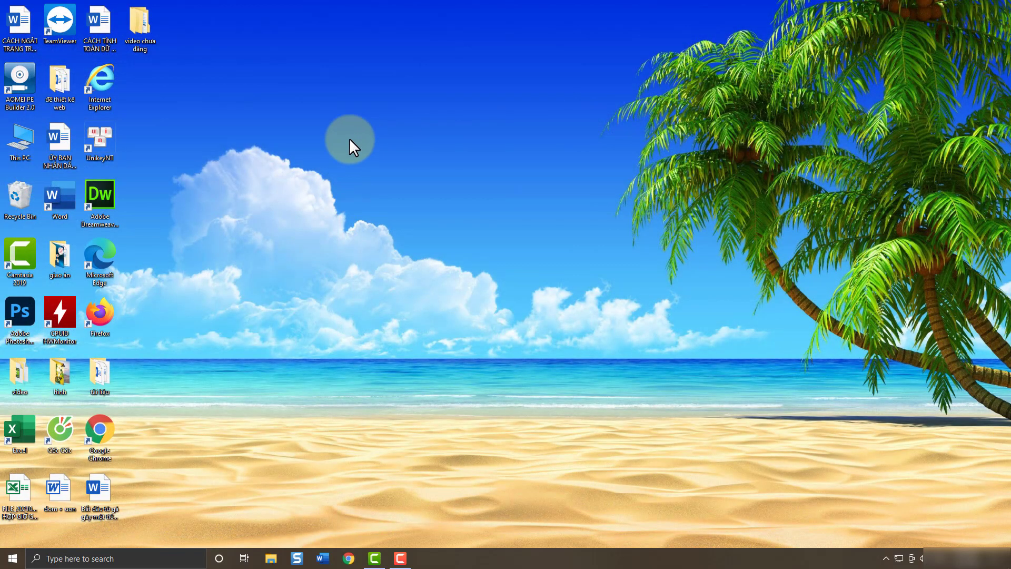
right_click(148, 88)
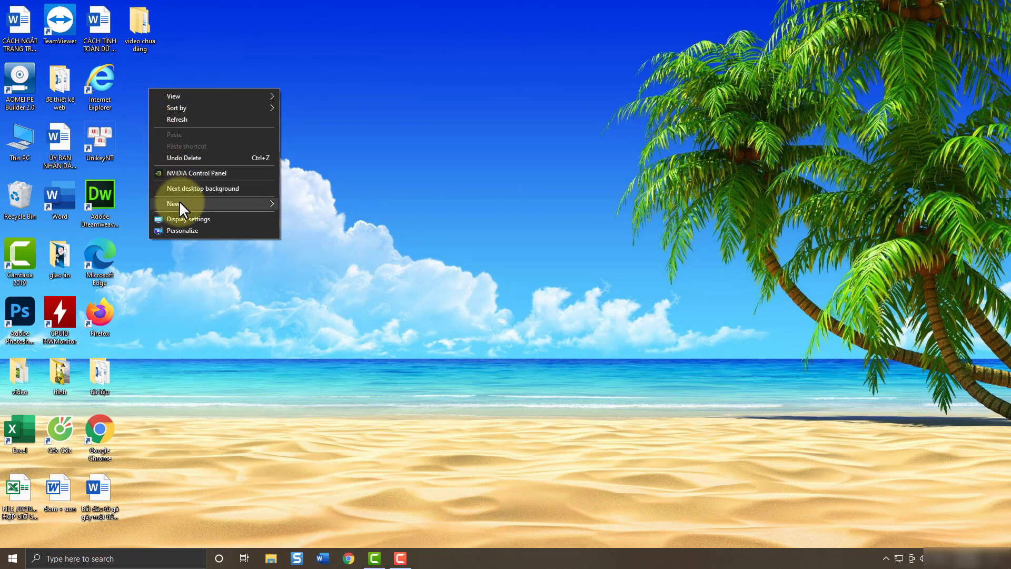
mouse_move(179, 201)
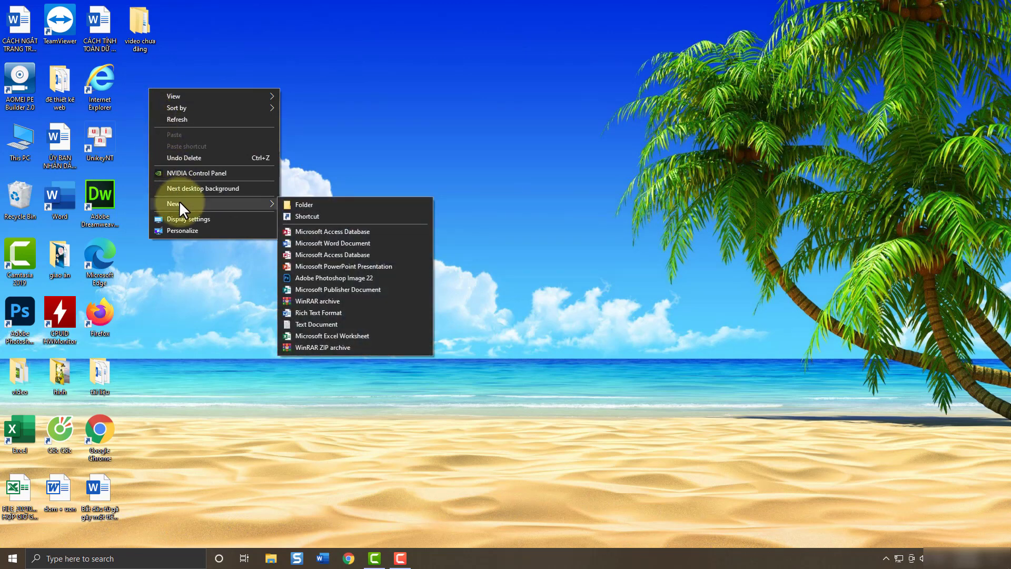
left_click(318, 216)
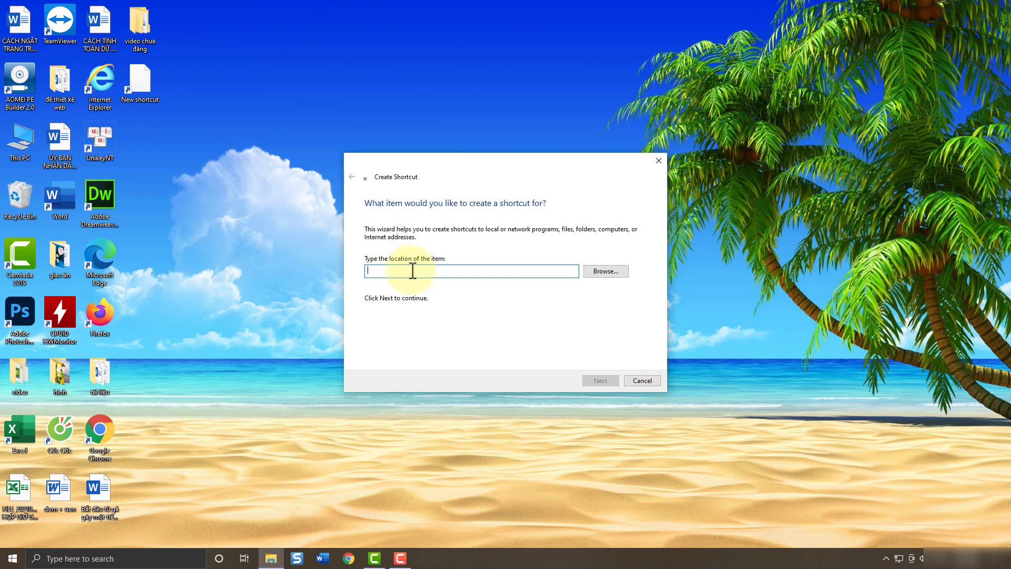
key("ctrl+v")
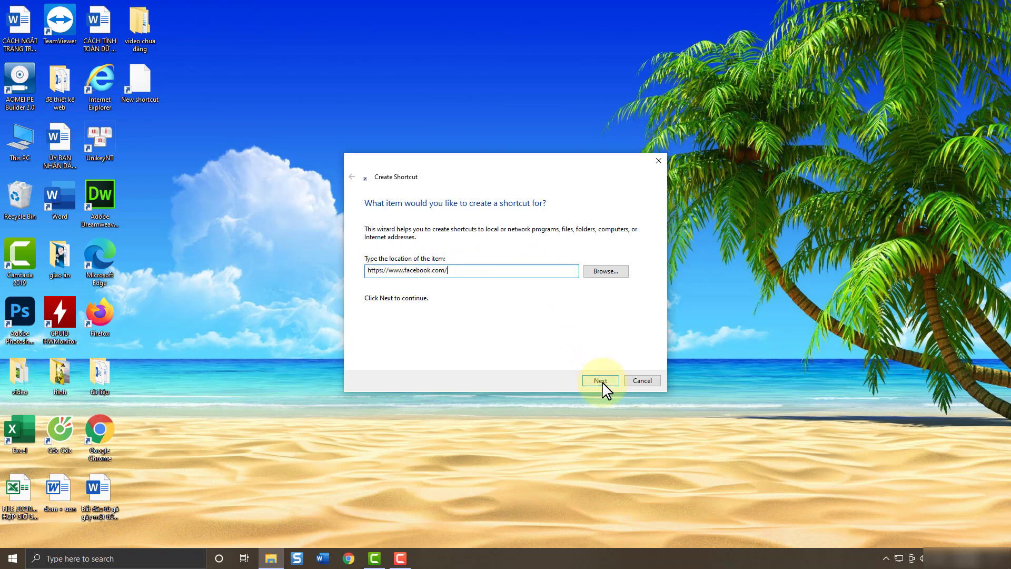
left_click(602, 381)
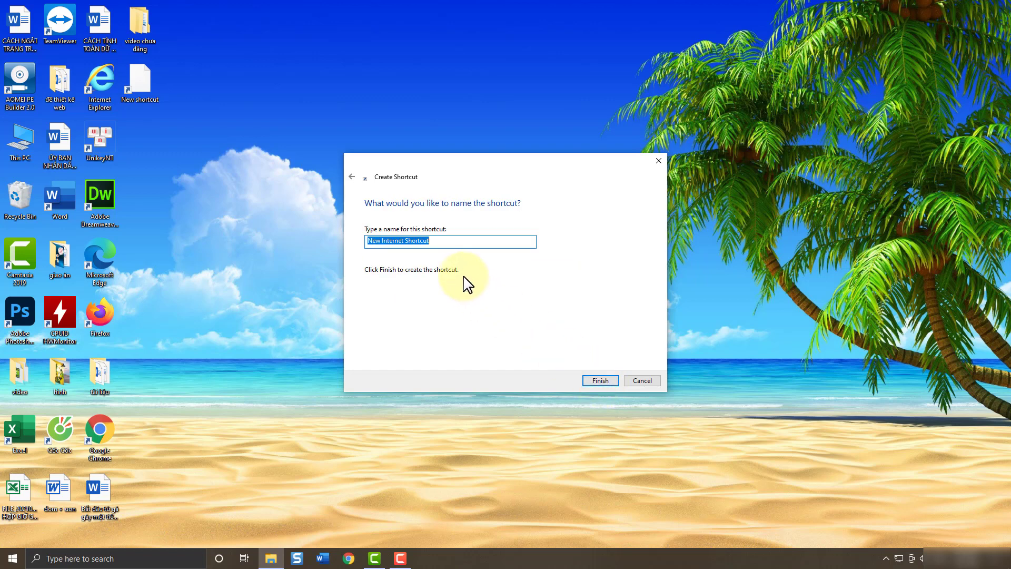
Name the new shortcut Facebook and finish creating it
left_click(443, 244)
left_click_drag(430, 240, 344, 238)
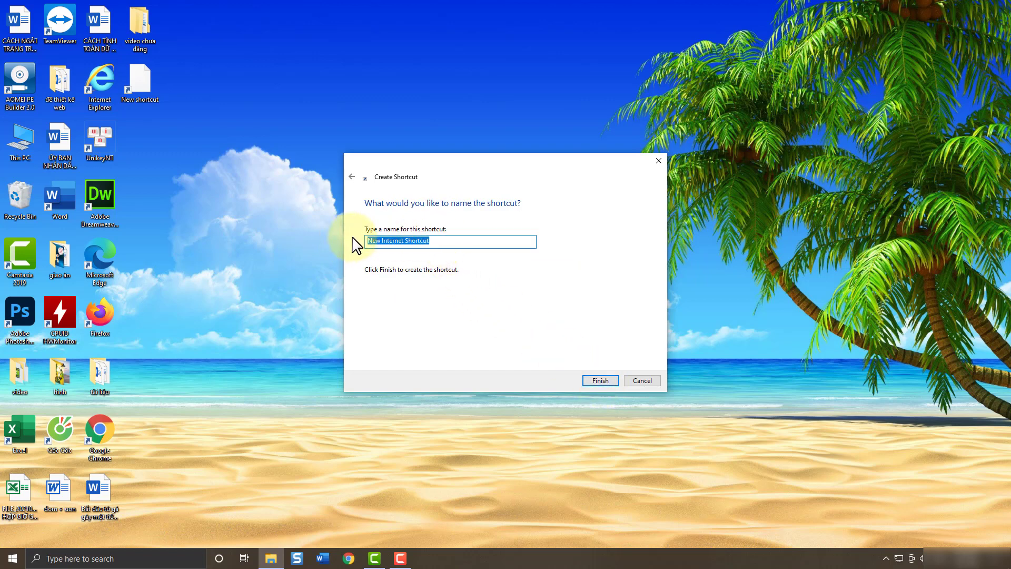
type("Facebook")
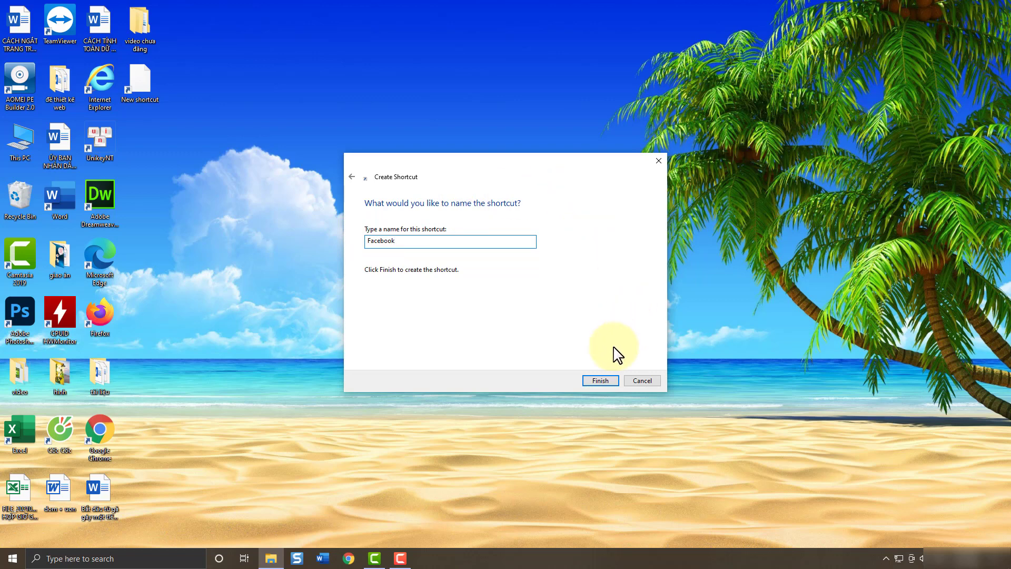
left_click(600, 380)
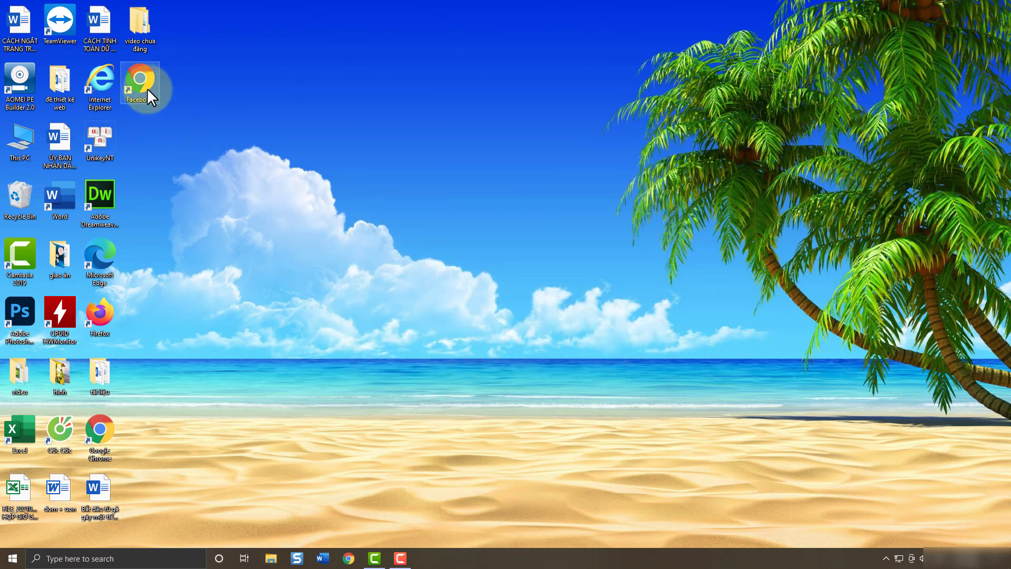
Test the Facebook desktop shortcut by opening it, and close the browser window
left_click(169, 87)
double_click(147, 86)
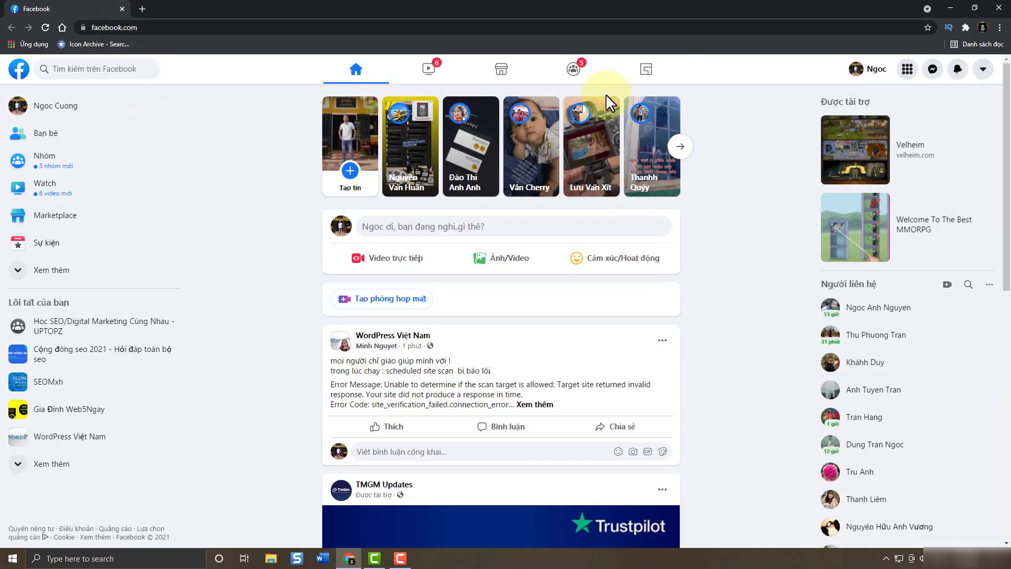
left_click(999, 8)
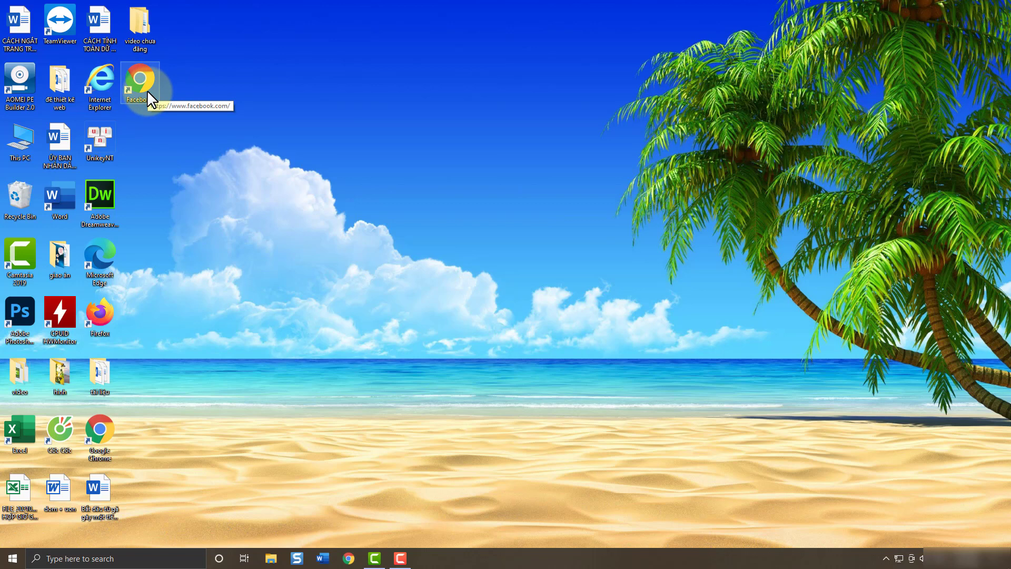
Open Google Chrome and go to the bookmarked Icon Archive site, iconarchive.com
double_click(105, 425)
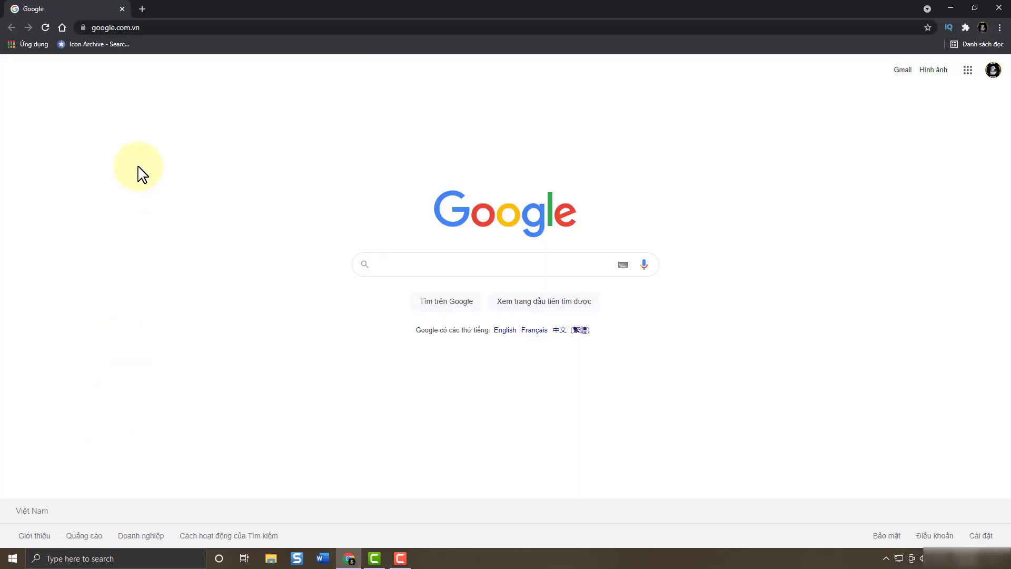
left_click(89, 46)
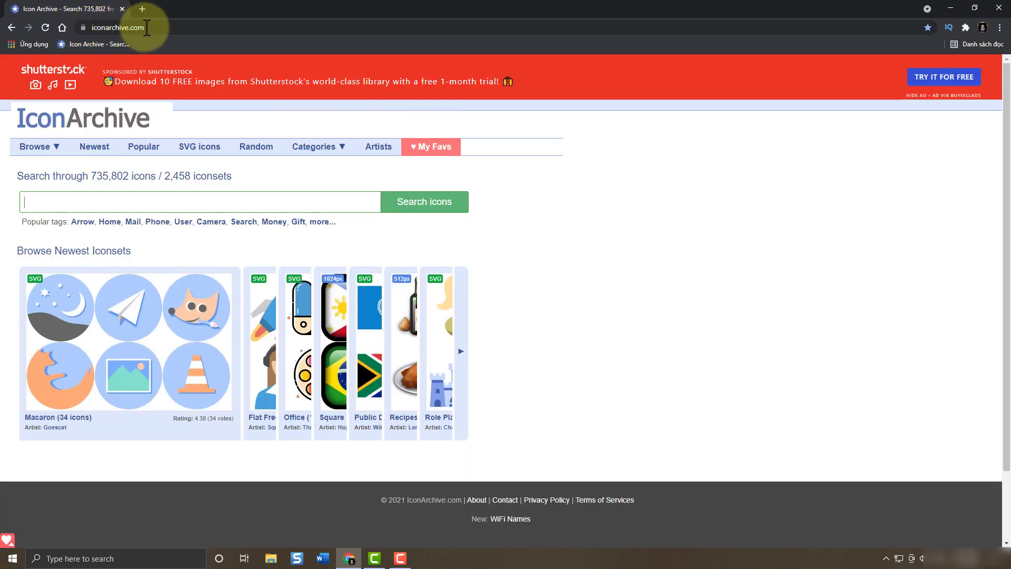
left_click(147, 27)
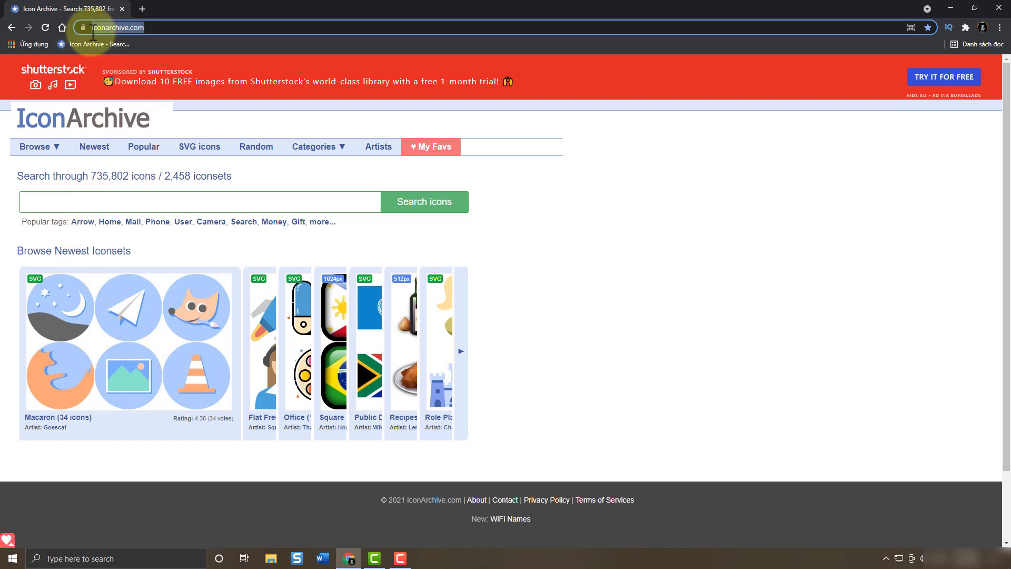
Search the icon library for "facebook"
left_click(82, 204)
type("facebook")
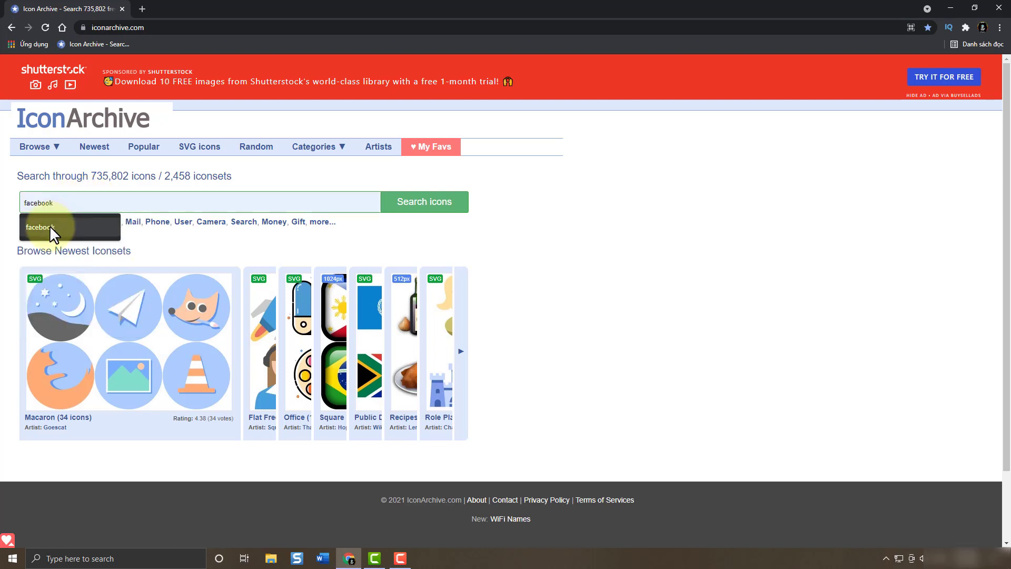
left_click(49, 226)
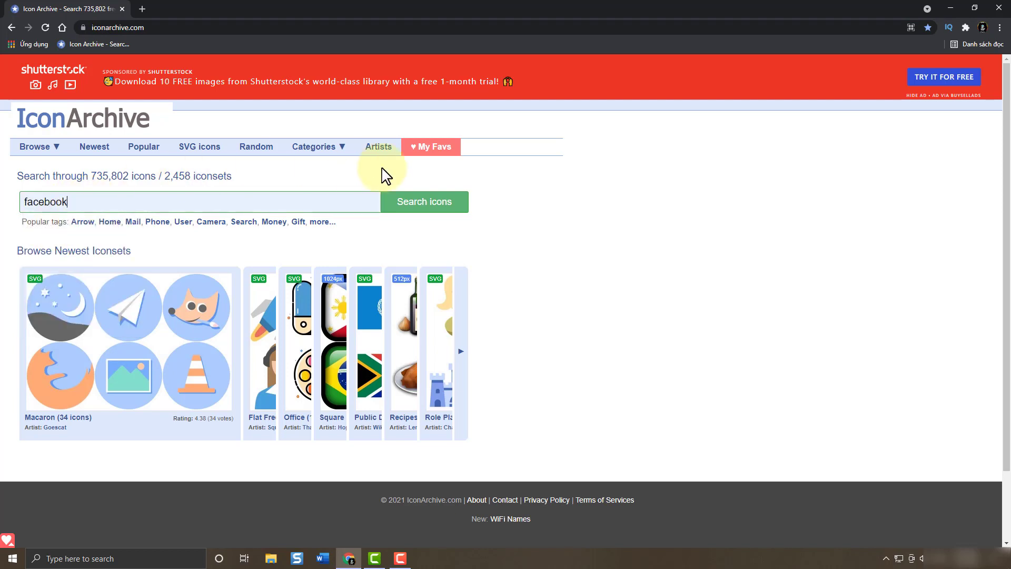
left_click(413, 204)
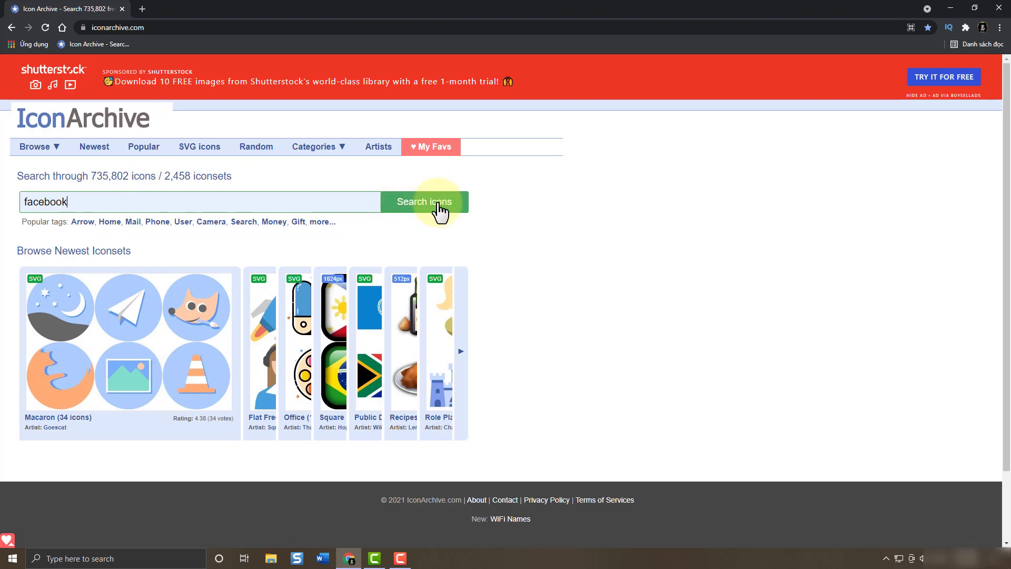
left_click(149, 203)
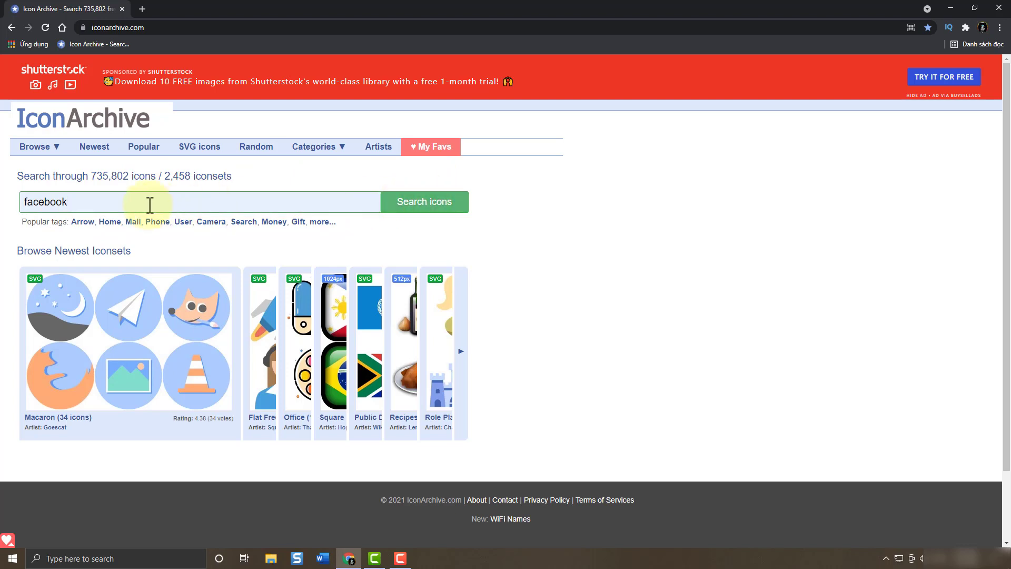
left_click(450, 213)
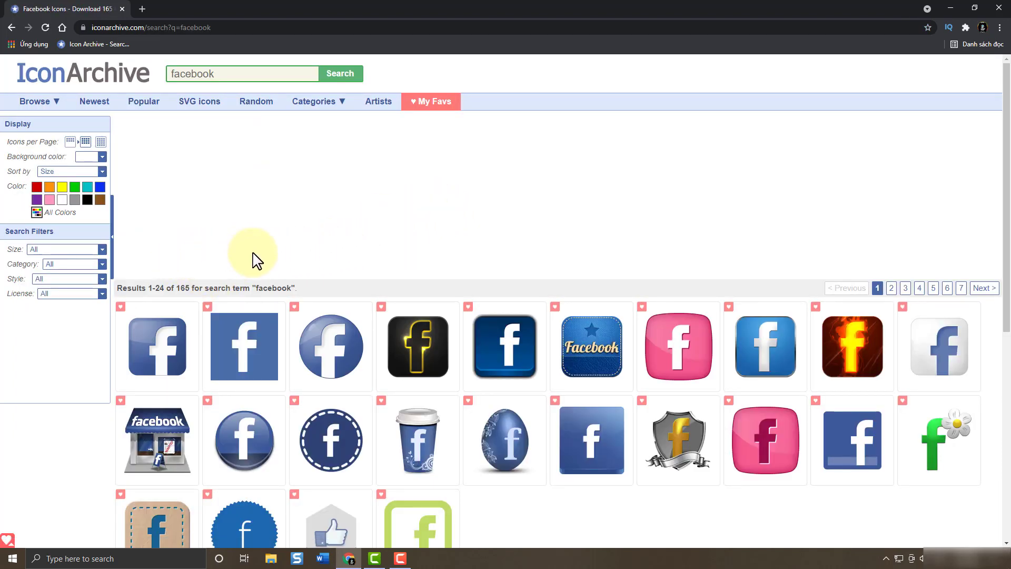
Download the flat blue square Facebook icon in ICO format and save it to the Desktop as Danleech-Simple-Facebook
scroll(707, 295, "down", 3)
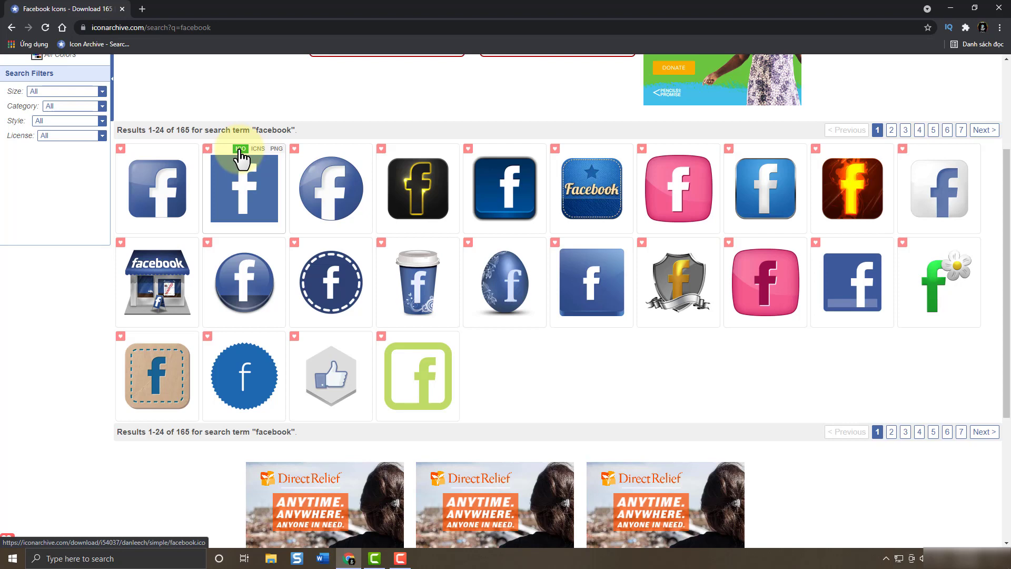
left_click(239, 150)
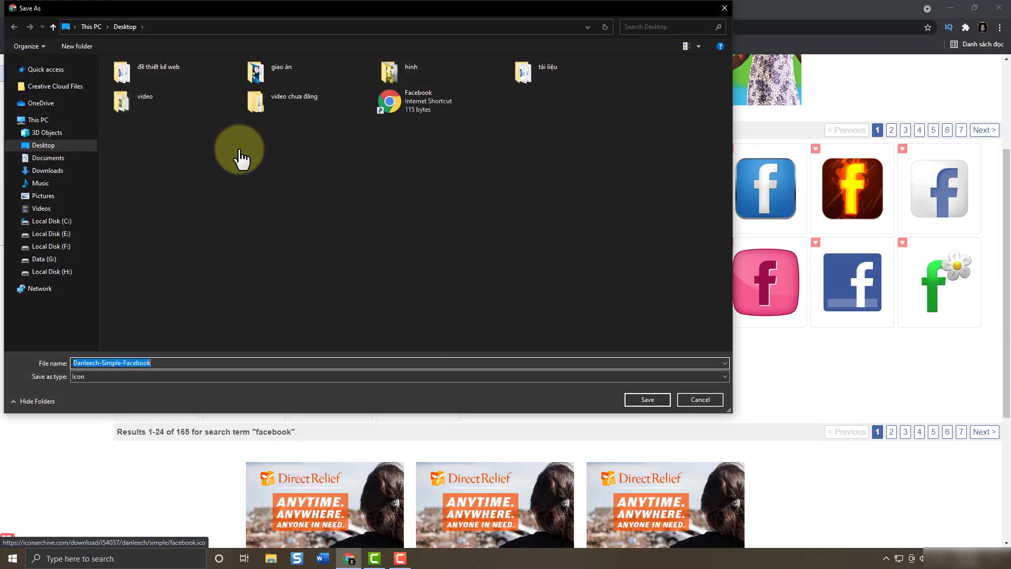
left_click(55, 148)
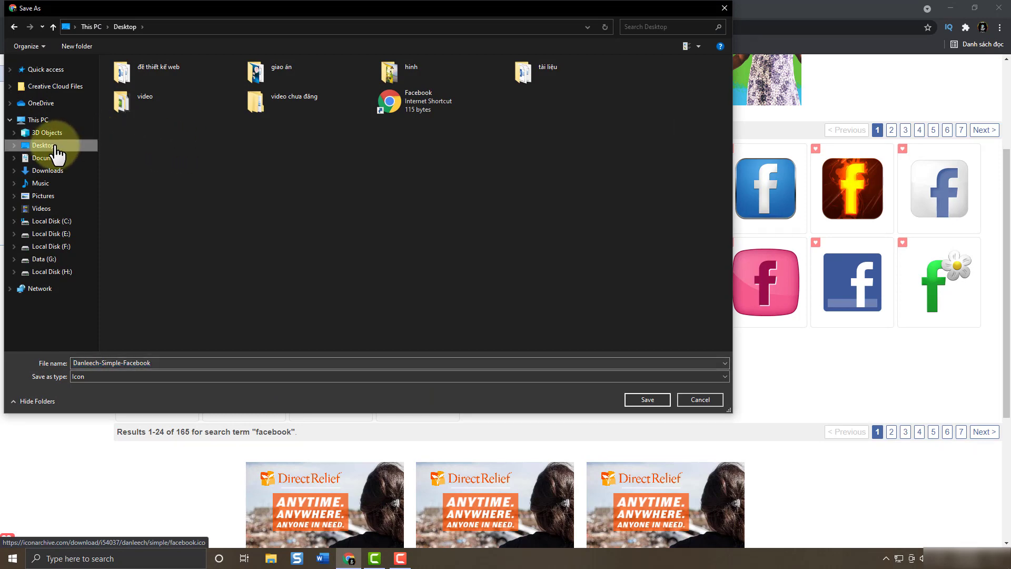
left_click(648, 399)
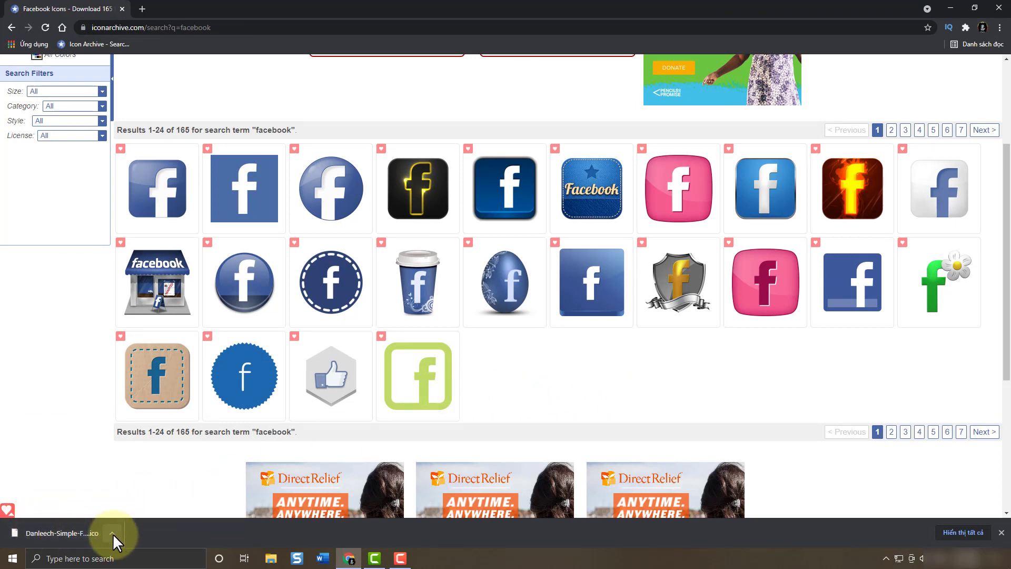
Show the downloaded icon file in its folder, and close the folder window and the browser
right_click(47, 530)
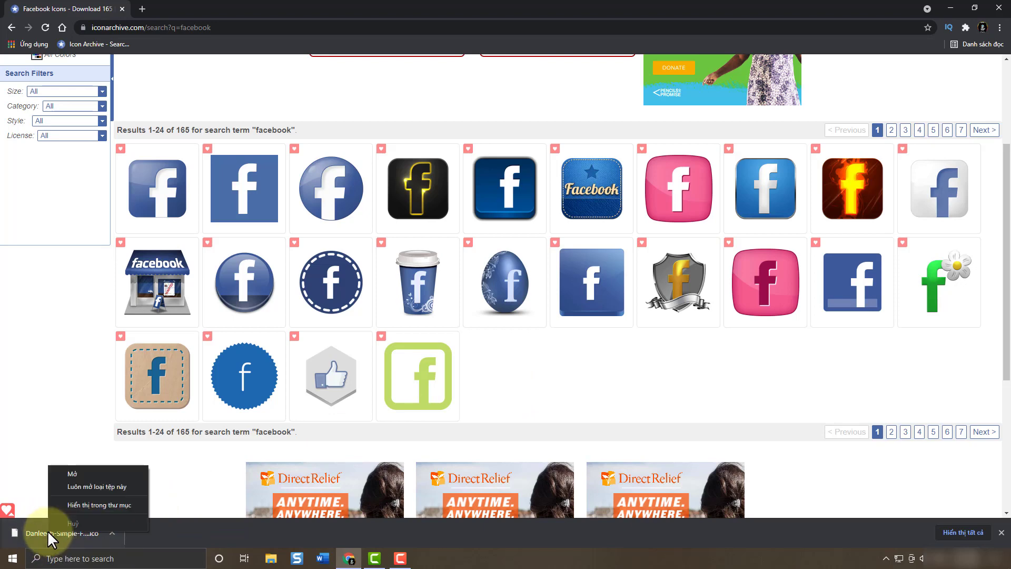
left_click(96, 506)
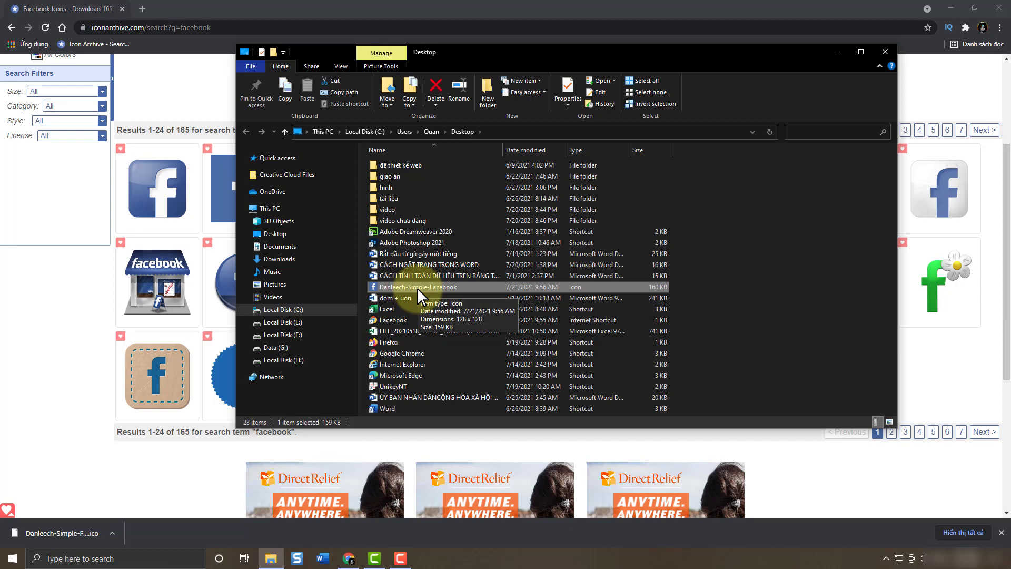
left_click(885, 51)
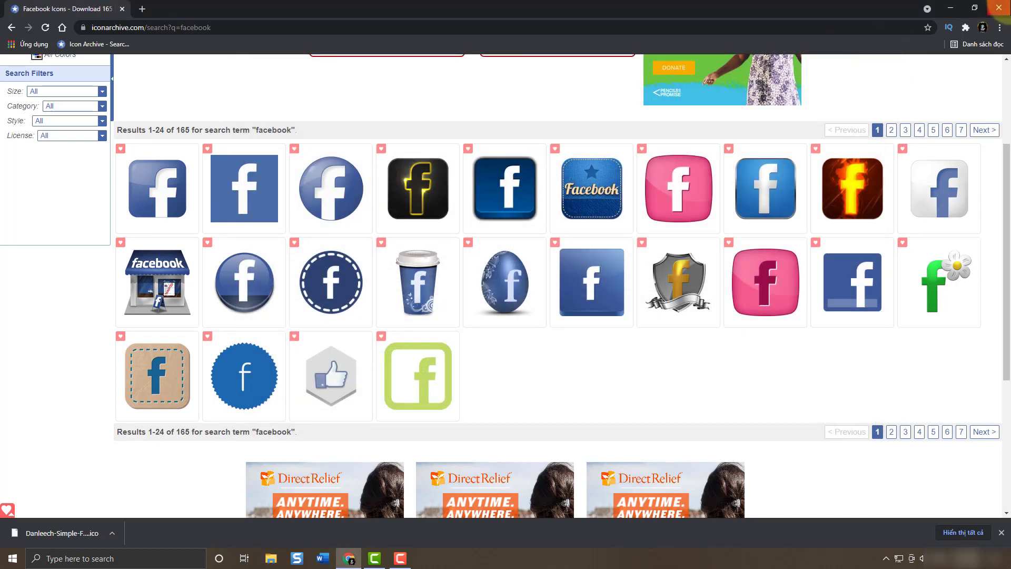
left_click(999, 8)
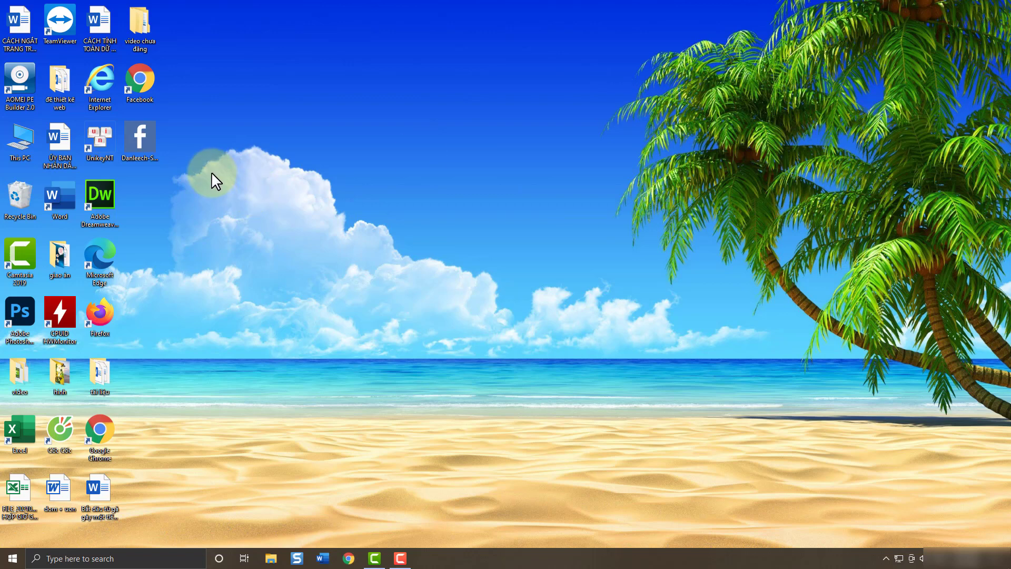
Change the Facebook desktop shortcut's icon to the Danleech-Simple-Facebook file on the Desktop and apply the change
right_click(144, 81)
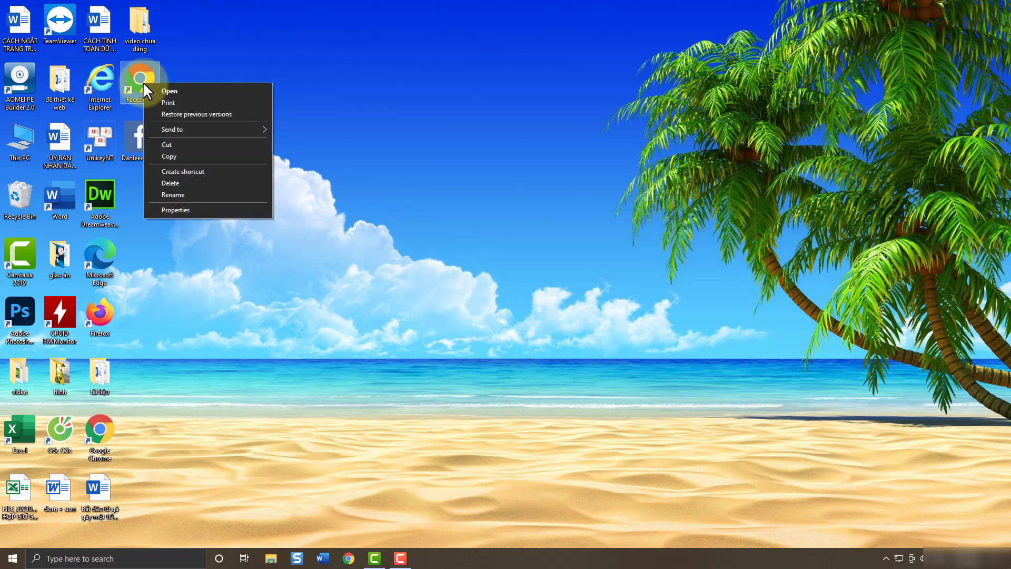
left_click(172, 210)
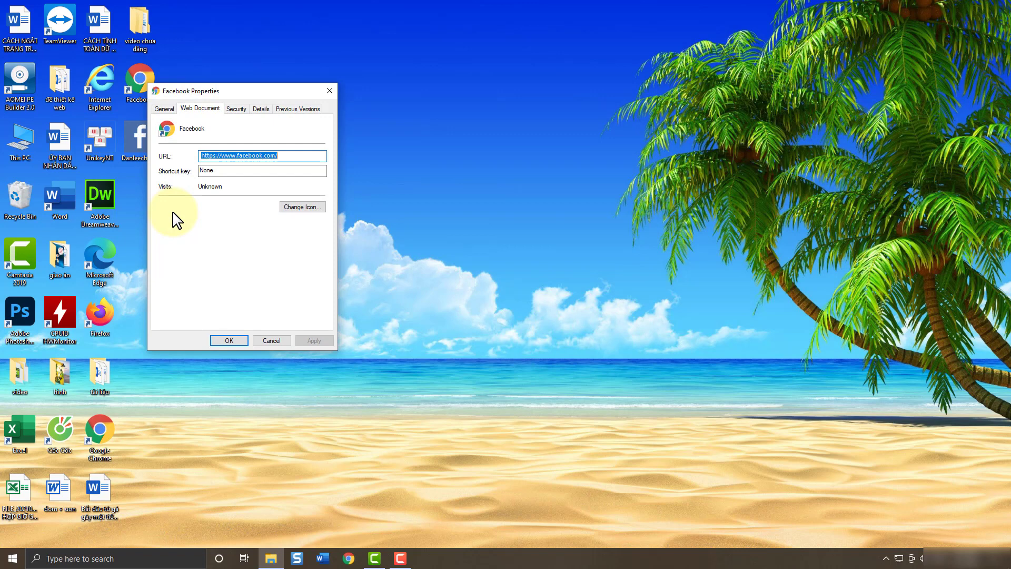
left_click(314, 207)
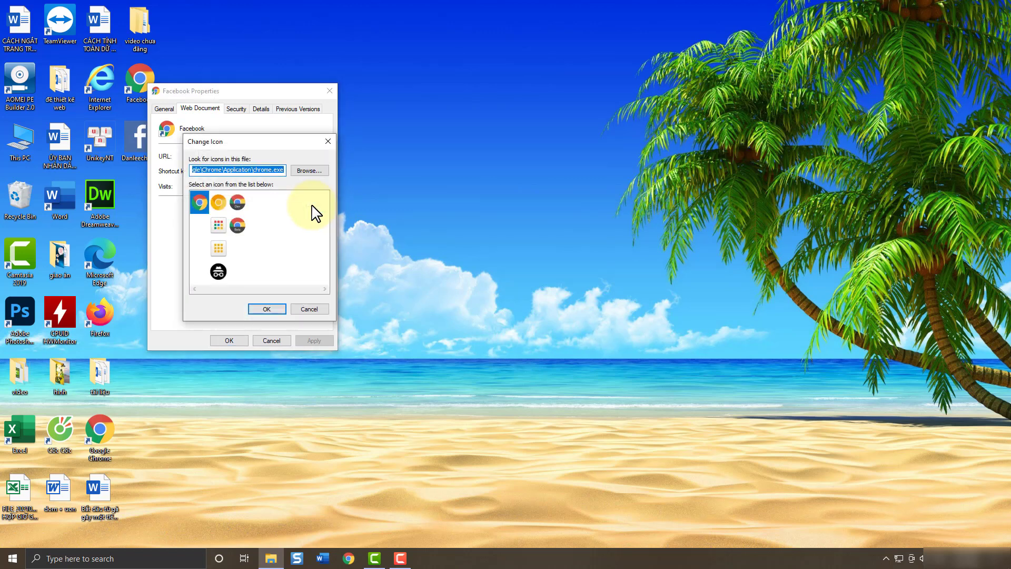
left_click(310, 170)
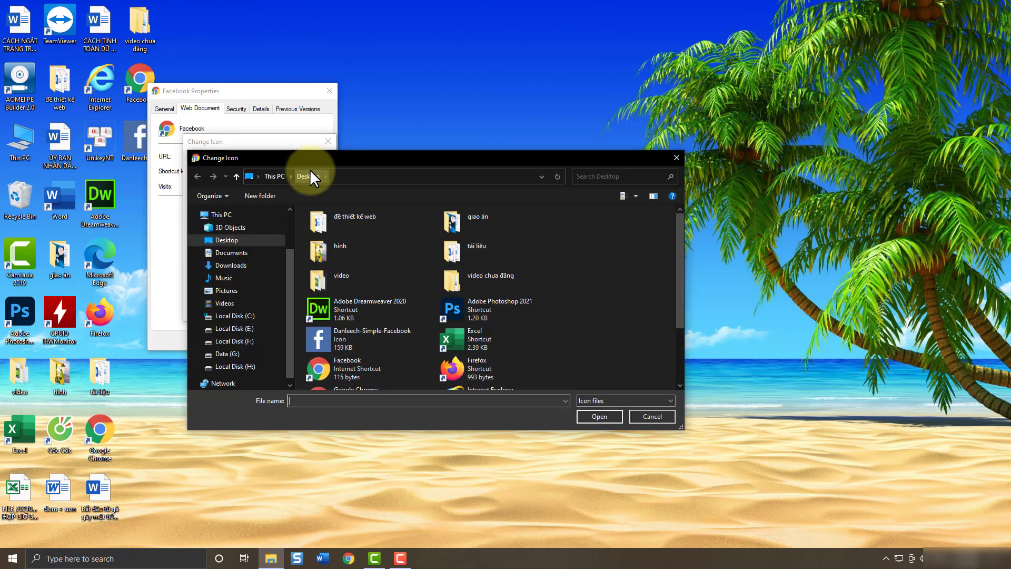
left_click(329, 333)
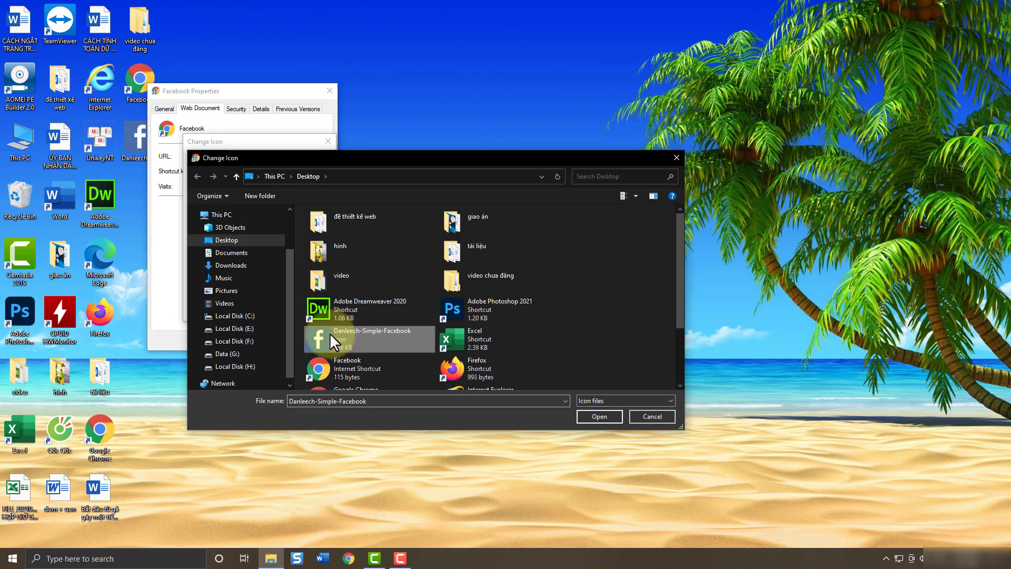
left_click(599, 416)
left_click(277, 308)
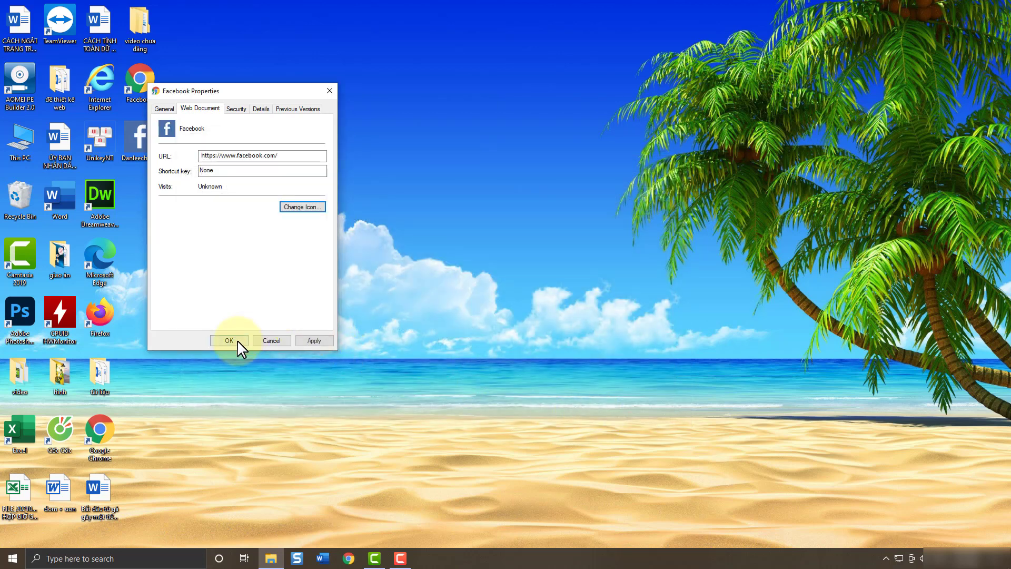
left_click(236, 340)
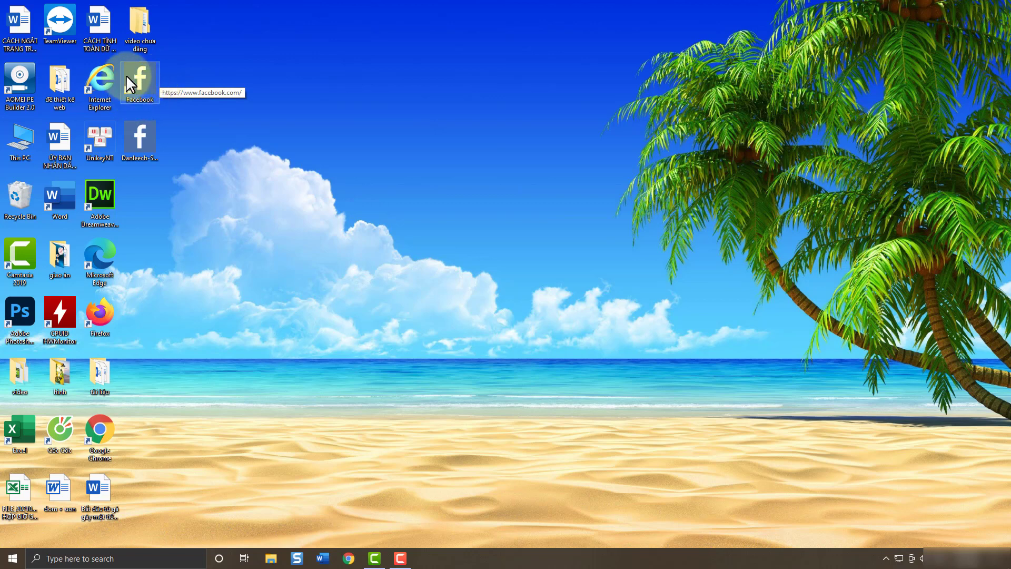
Delete the downloaded Danleech-Simple-Facebook icon file from the desktop, moving it to the Recycle Bin
left_click(149, 128)
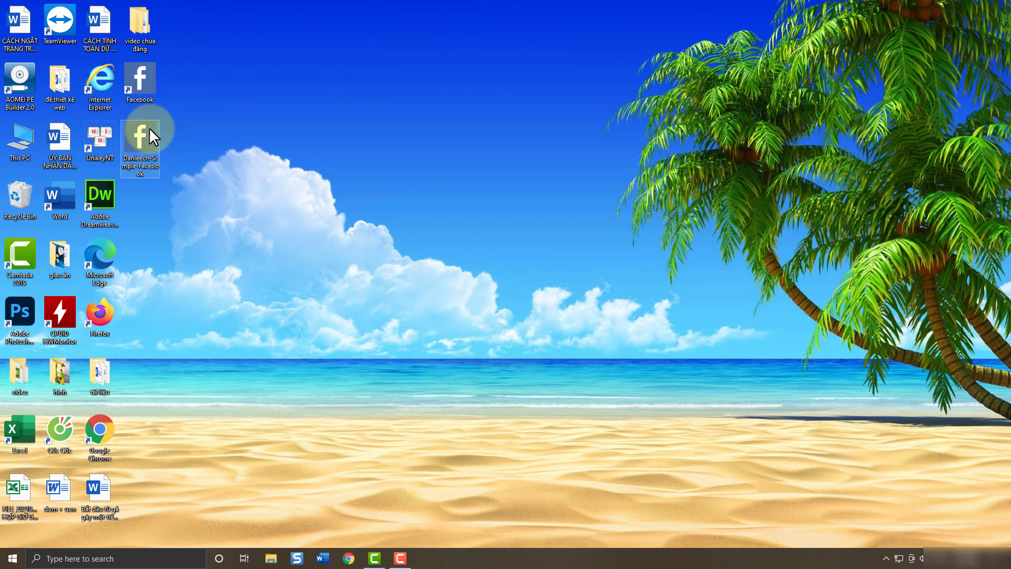
key("Delete")
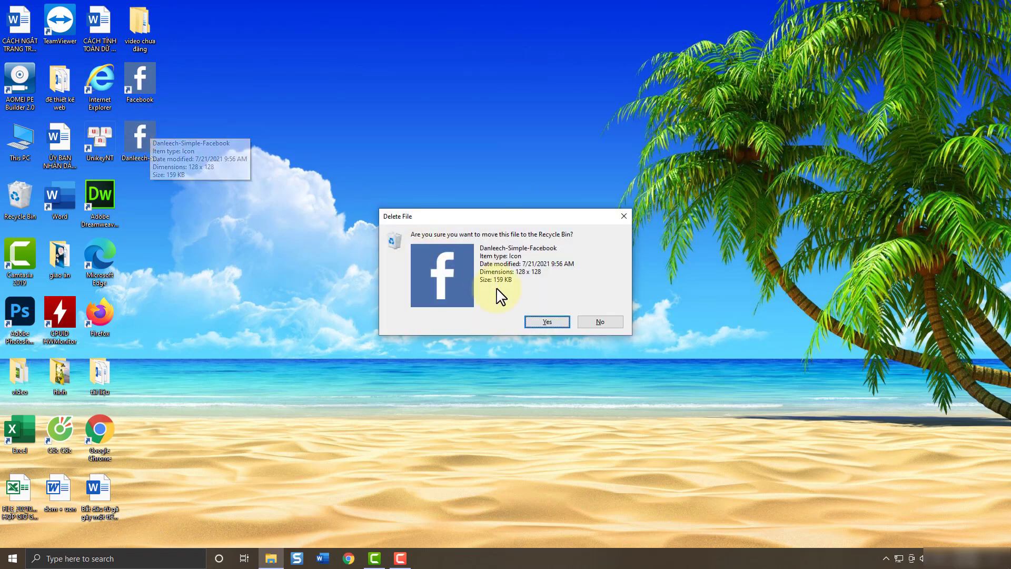
left_click(538, 323)
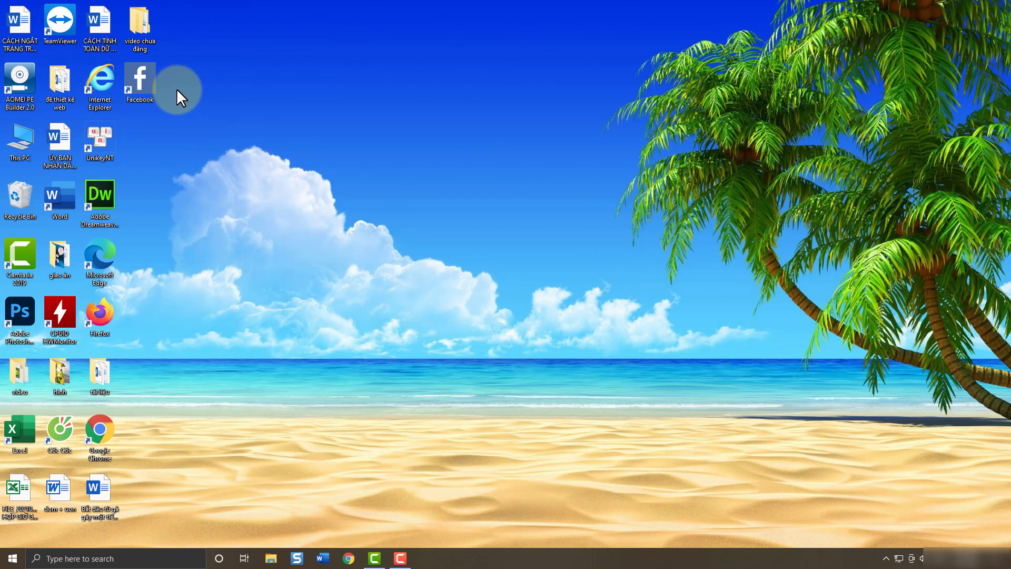
Test the Facebook desktop shortcut by opening its site, and close the browser
double_click(148, 91)
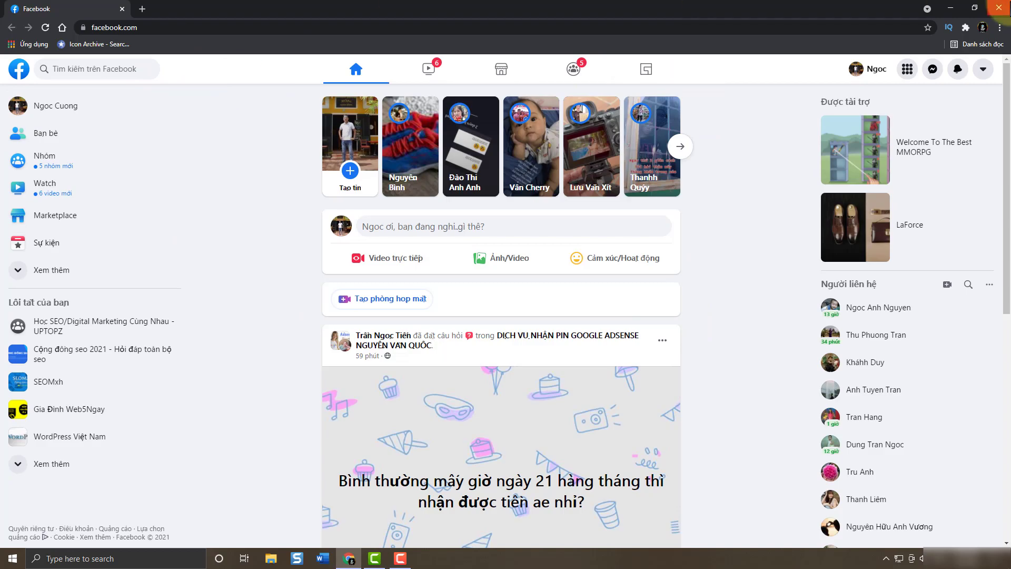
left_click(999, 8)
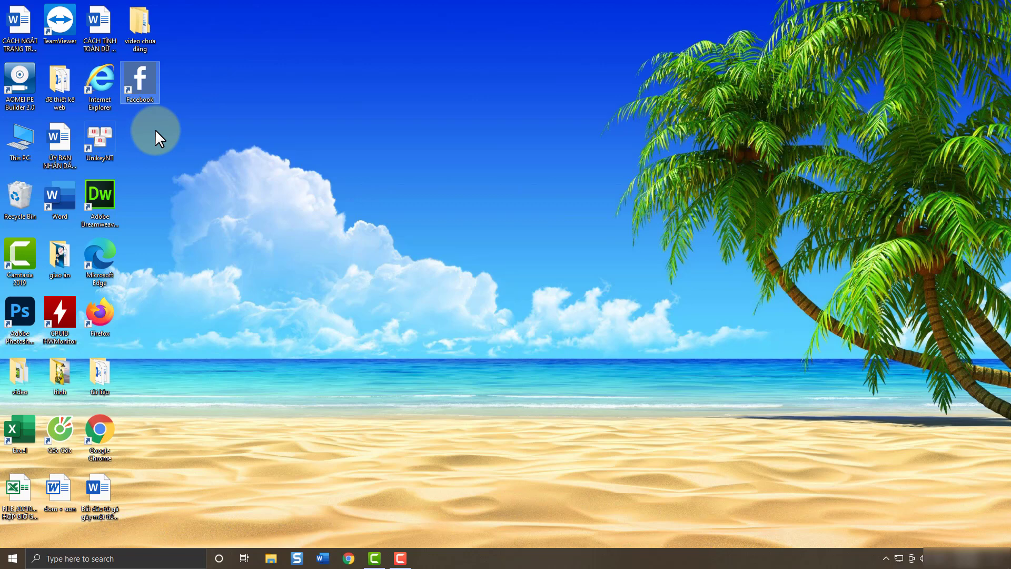
Open Google Chrome, enter youtube.com as the address without loading it, copy the address and close the browser
left_click(348, 557)
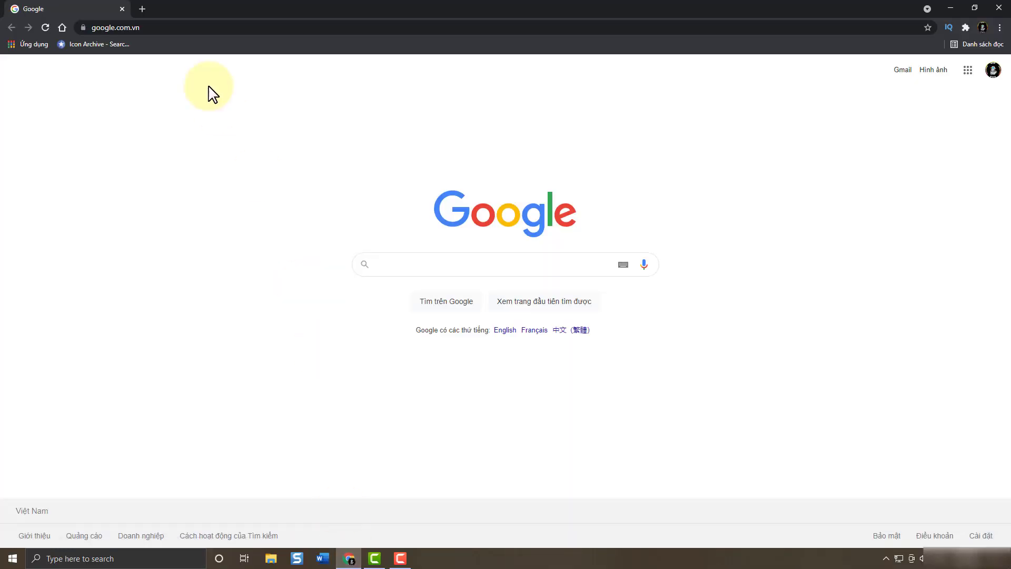
left_click(162, 28)
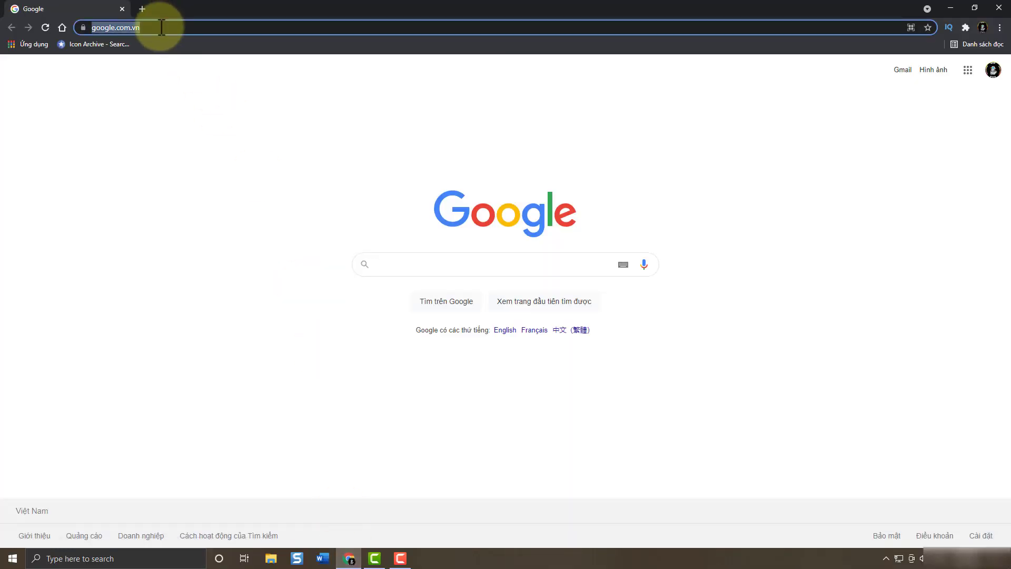
type("youtube.com")
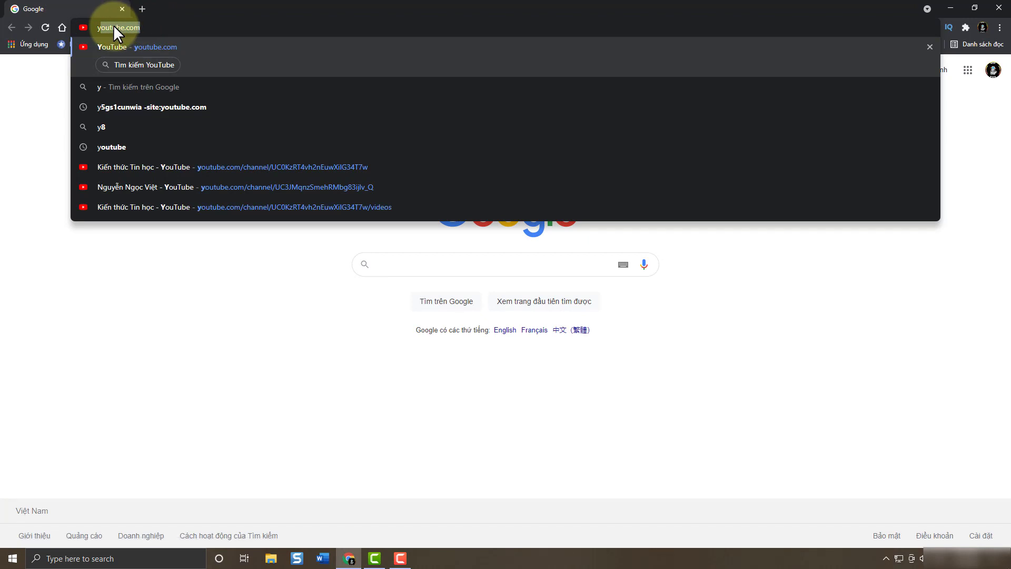
left_click(160, 25)
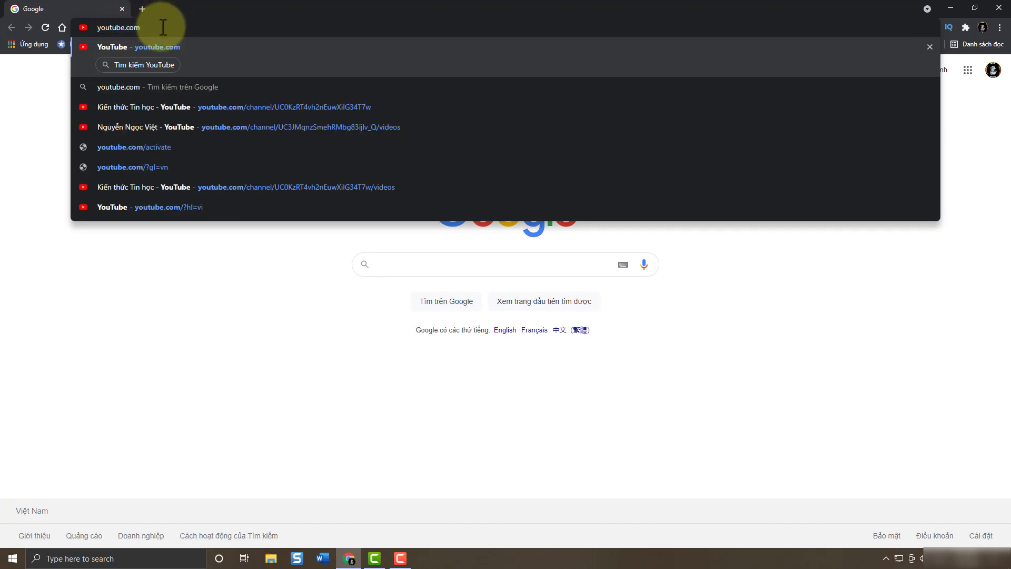
left_click_drag(164, 24, 94, 28)
key("ctrl+c")
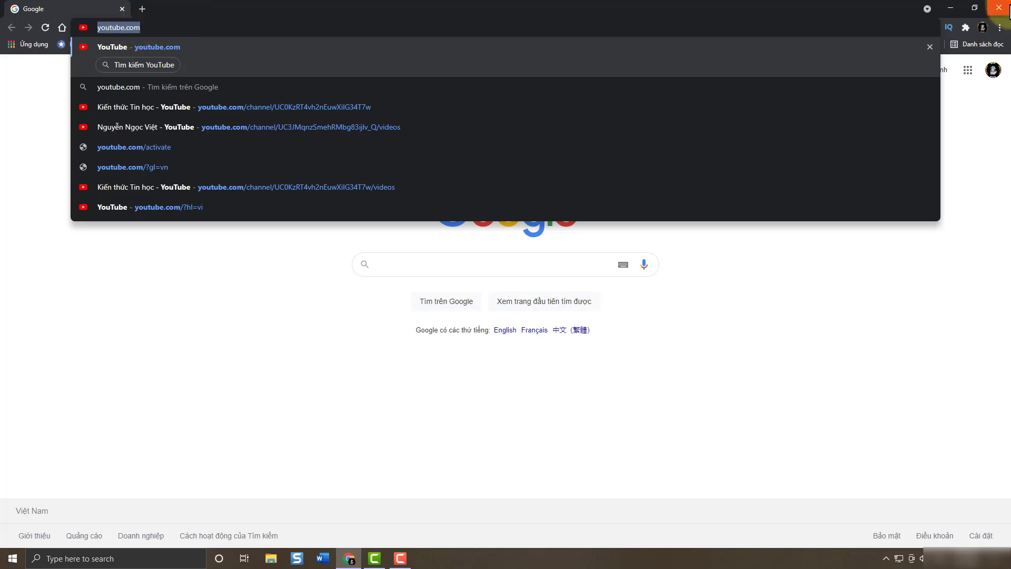
left_click(999, 8)
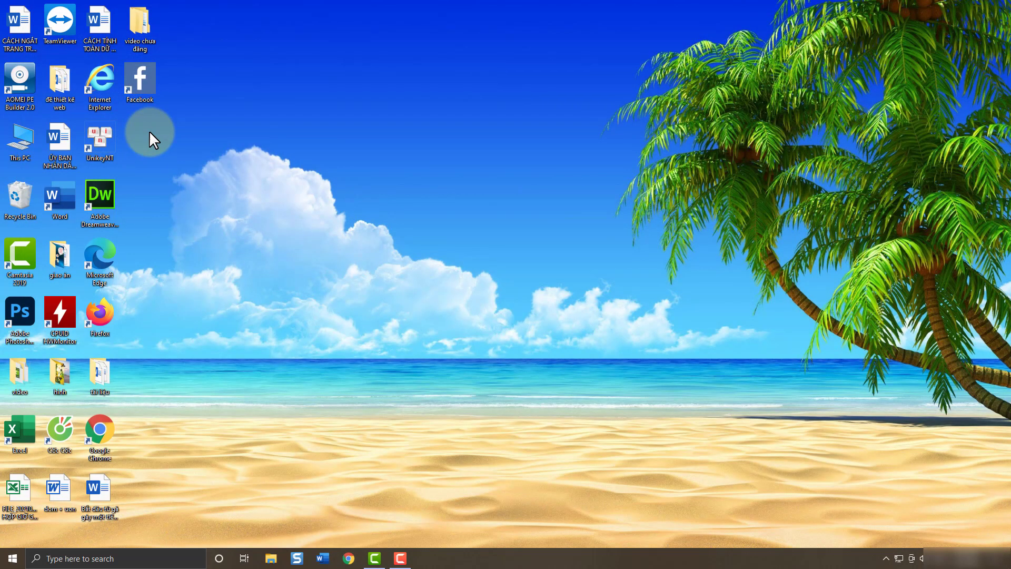
right_click(149, 131)
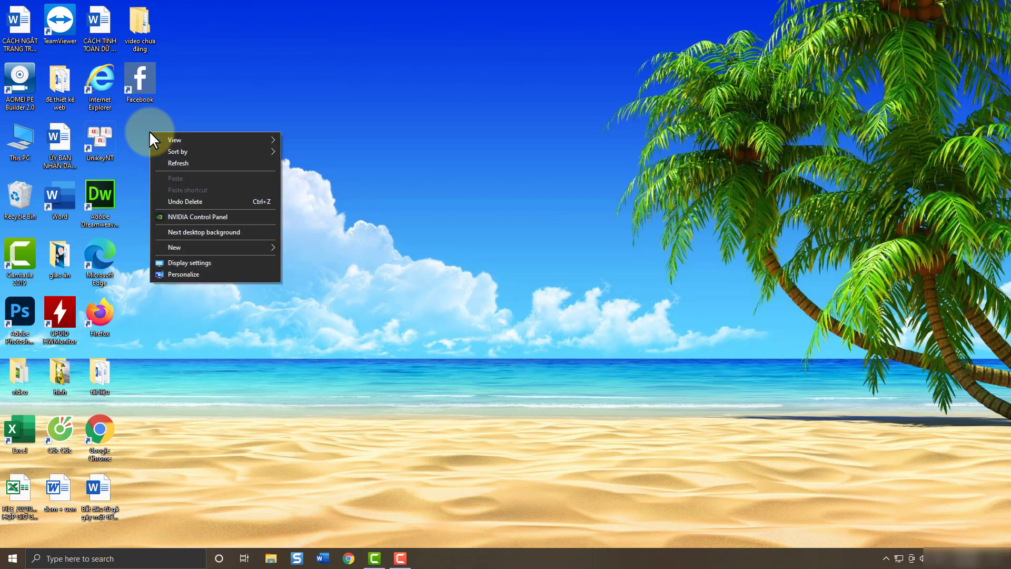
mouse_move(185, 248)
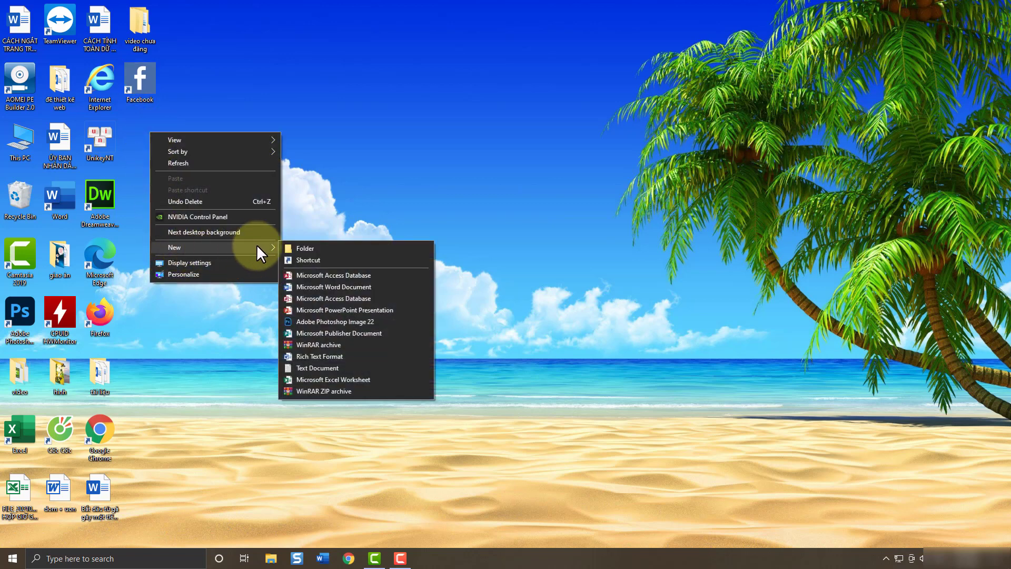
left_click(314, 261)
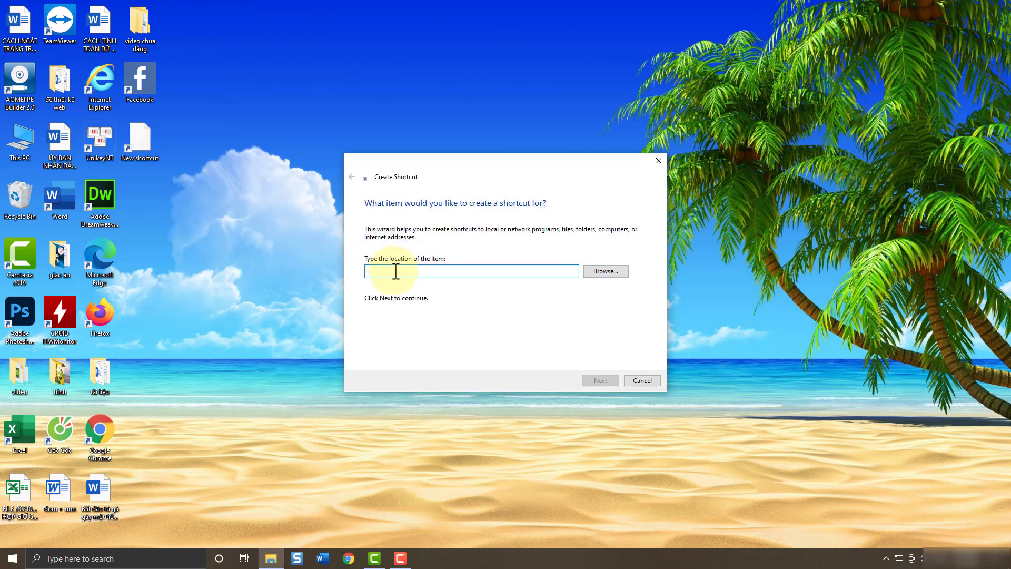
key("ctrl+v")
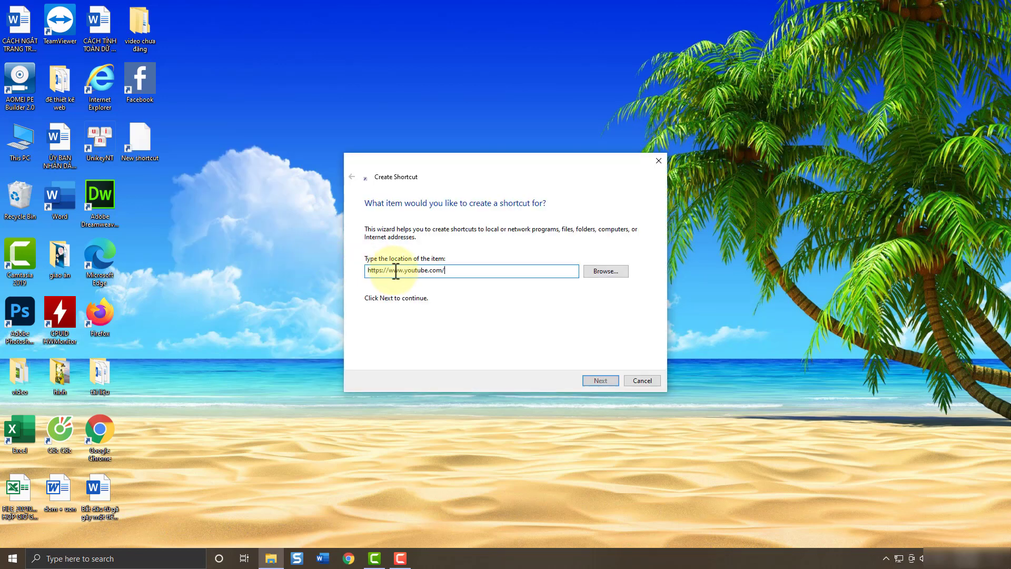
left_click(601, 380)
left_click(445, 242)
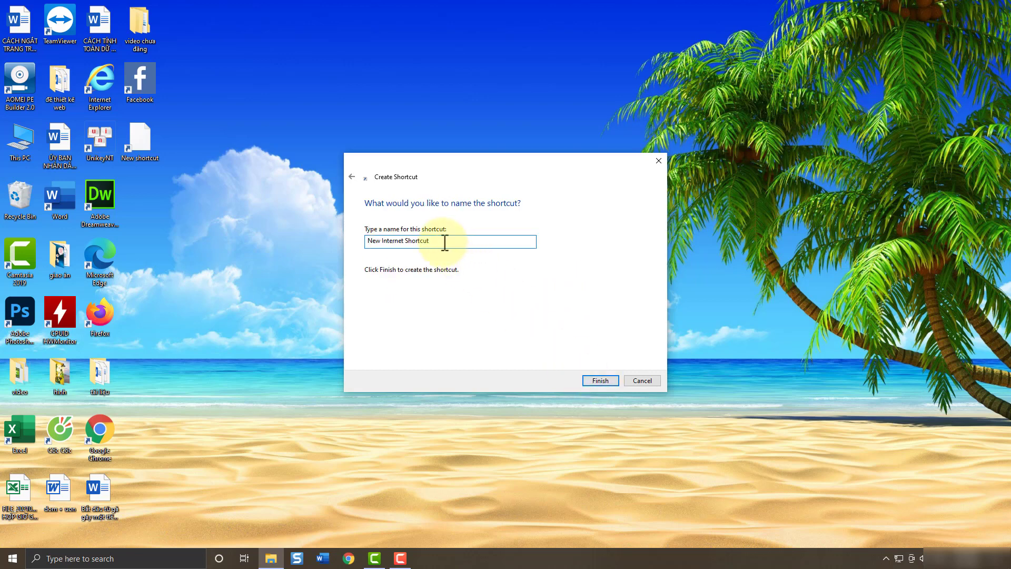
left_click_drag(444, 242, 367, 241)
type("Y")
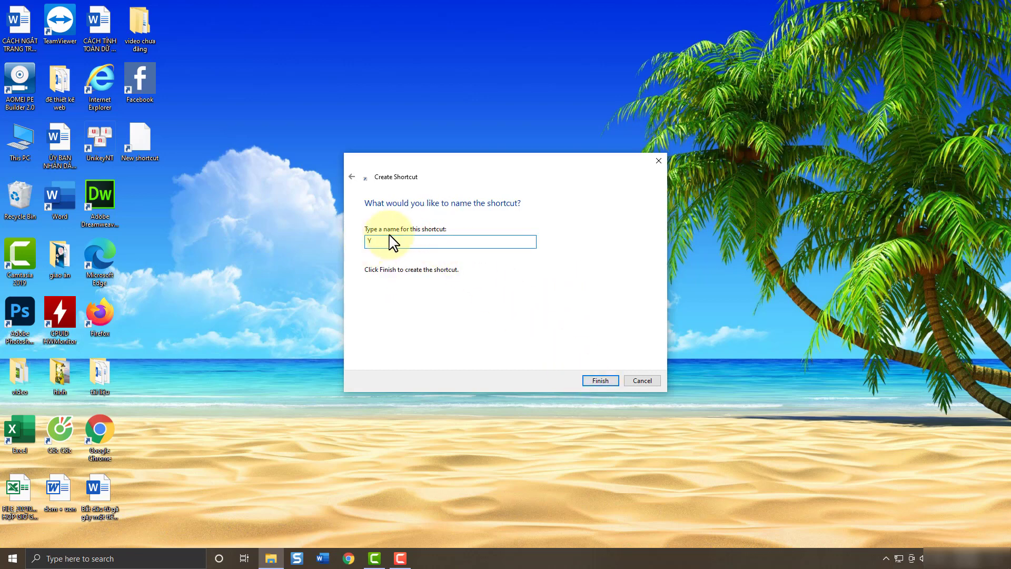
type("outube")
left_click(600, 381)
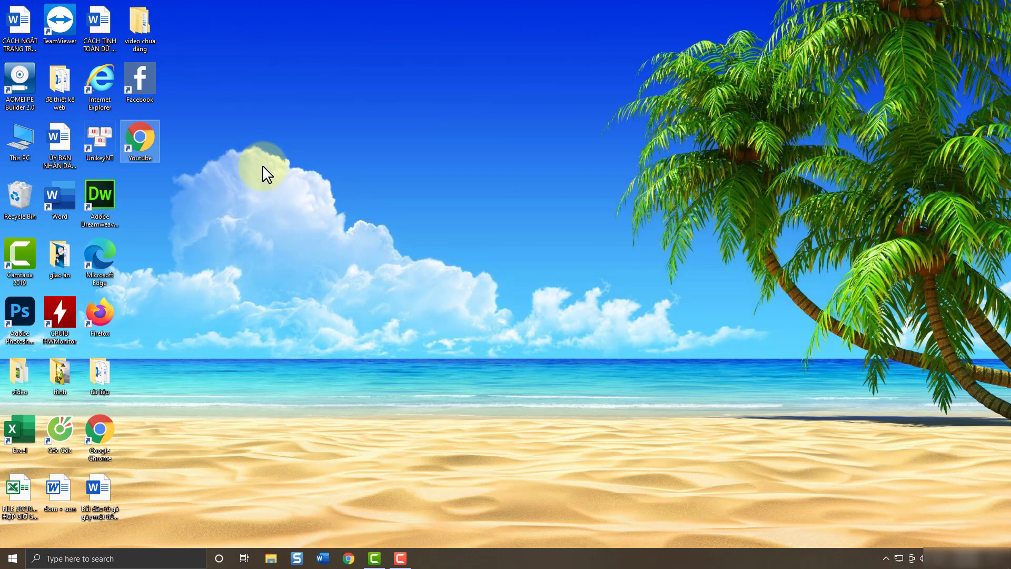
Open Google Chrome, go to the bookmarked Icon Archive site and search its icons for "youtube"
double_click(107, 417)
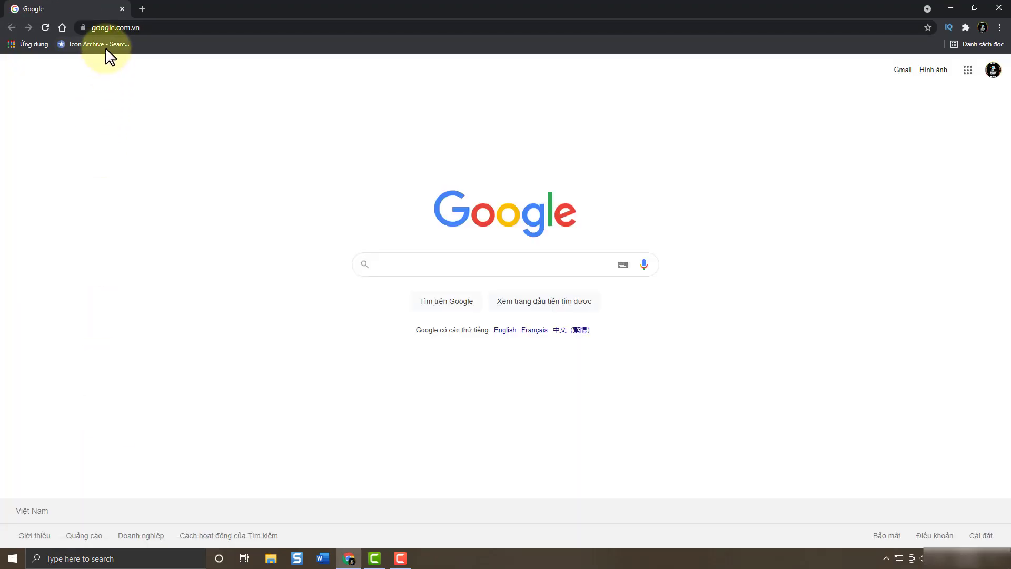
left_click(103, 44)
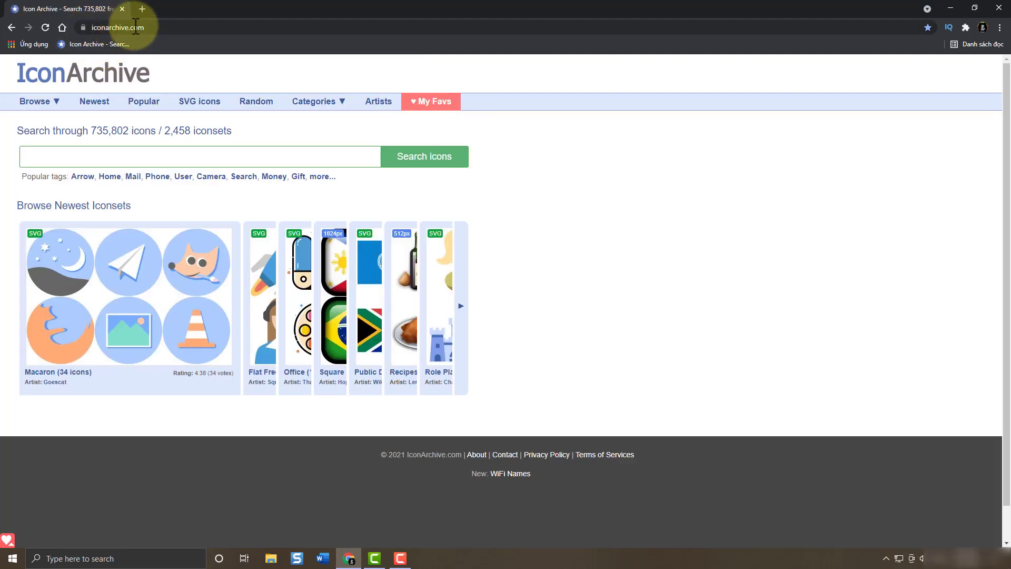
left_click(59, 152)
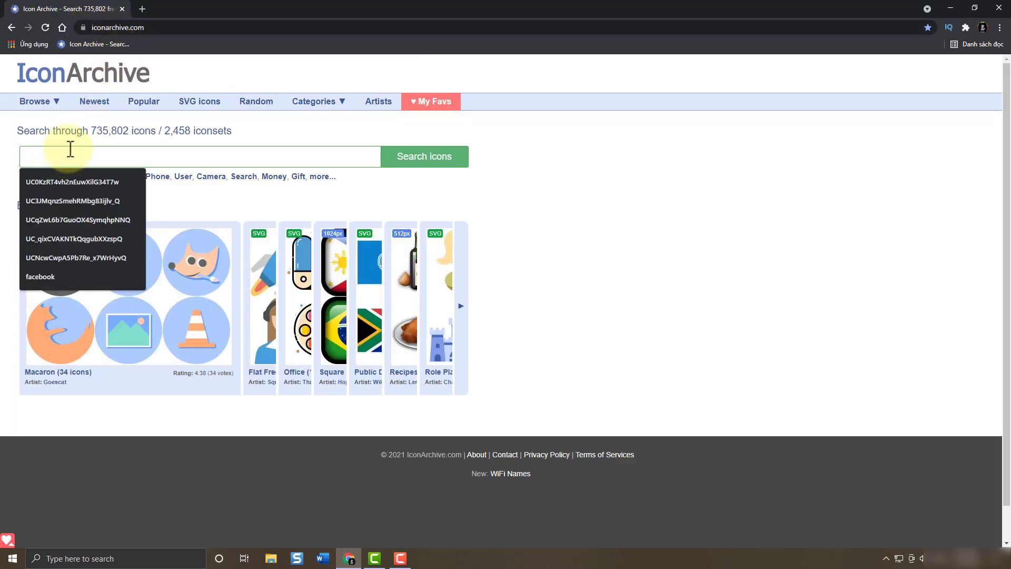
type("youtube")
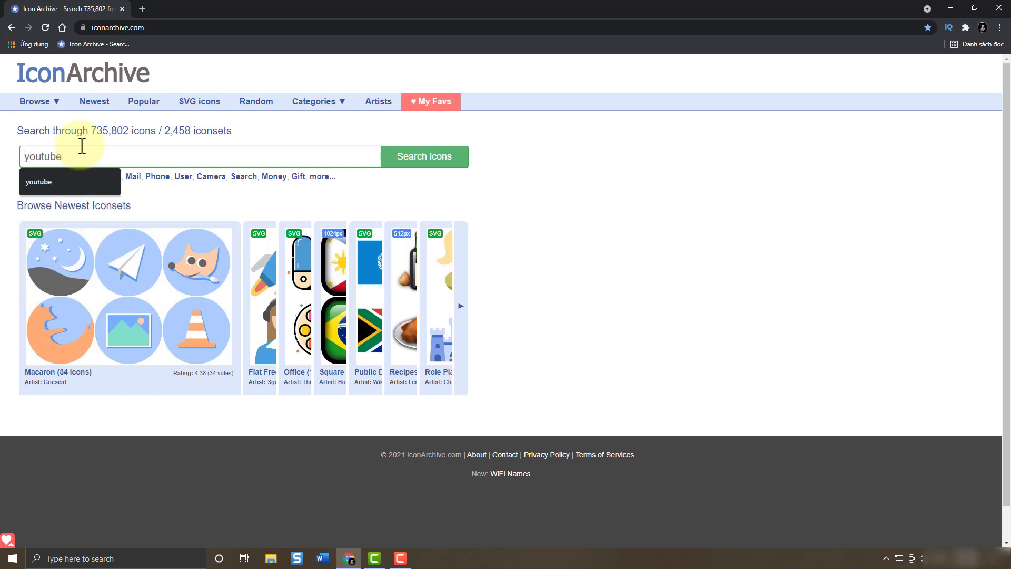
key("Escape")
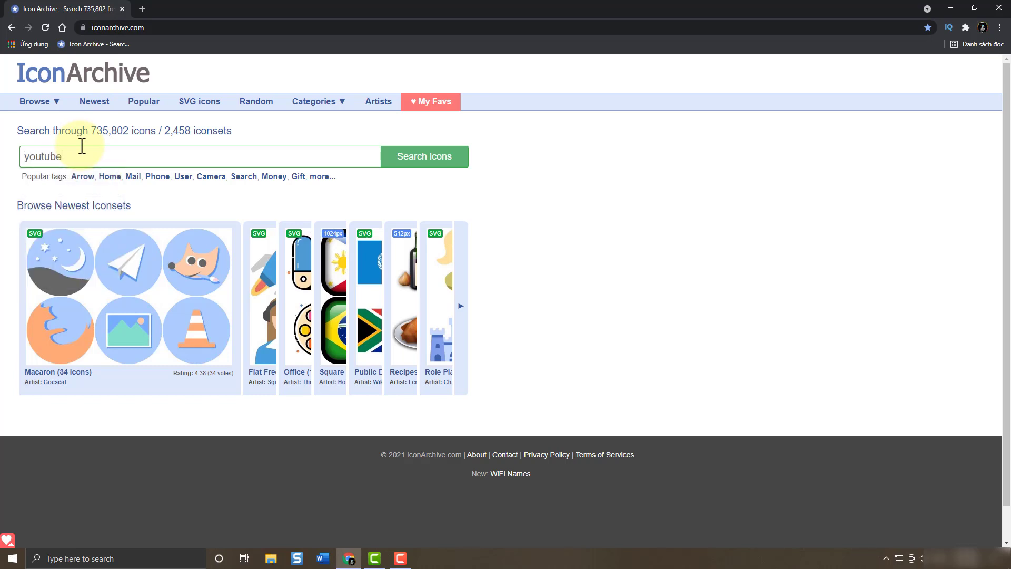
left_click(429, 169)
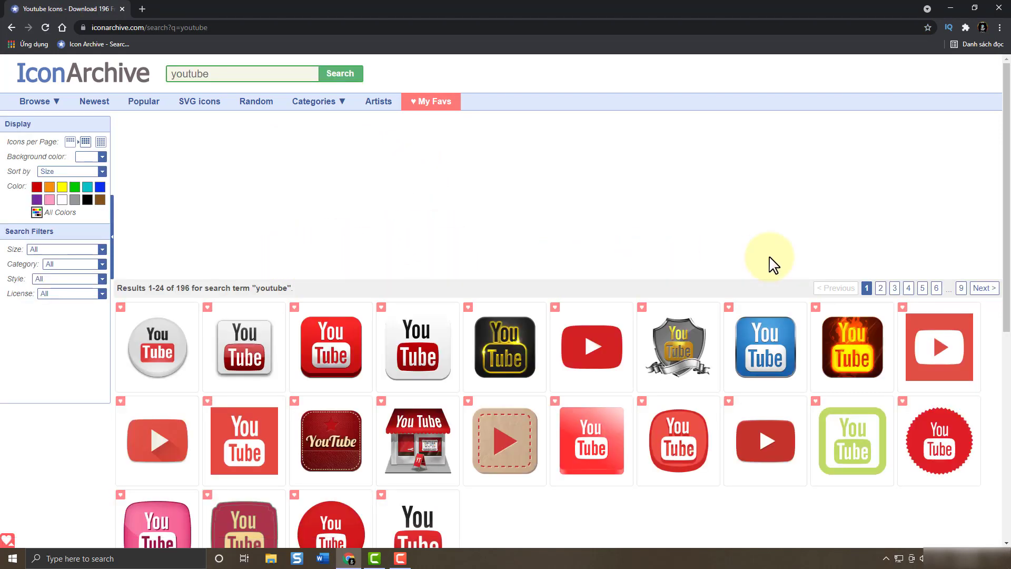
Download the flat red YouTube play-button icon in ICO format to the Desktop as Dakirby309-Simply-Styled-YouTube, and close the browser
scroll(426, 240, "down", 2)
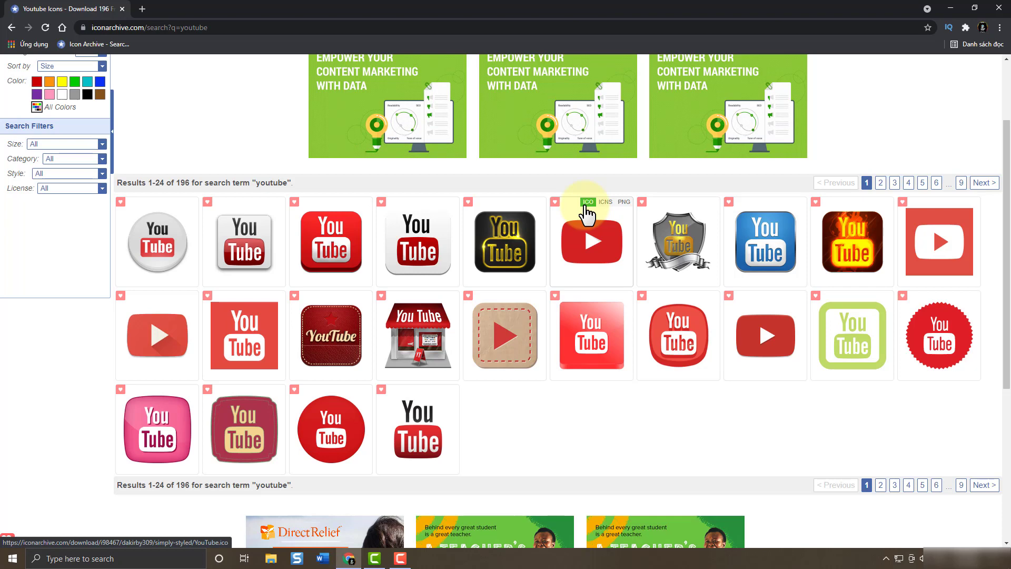
left_click(587, 202)
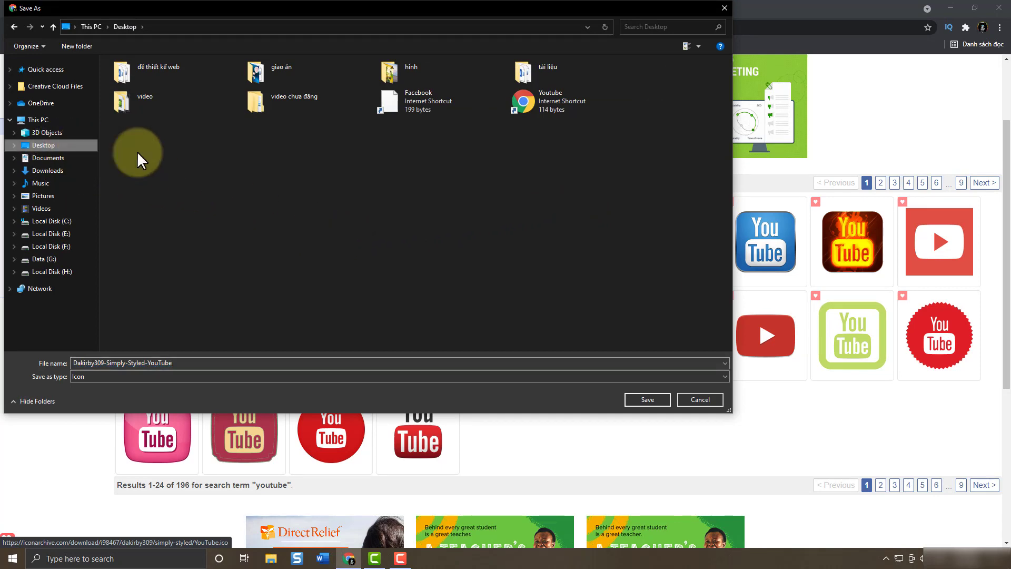
left_click(637, 395)
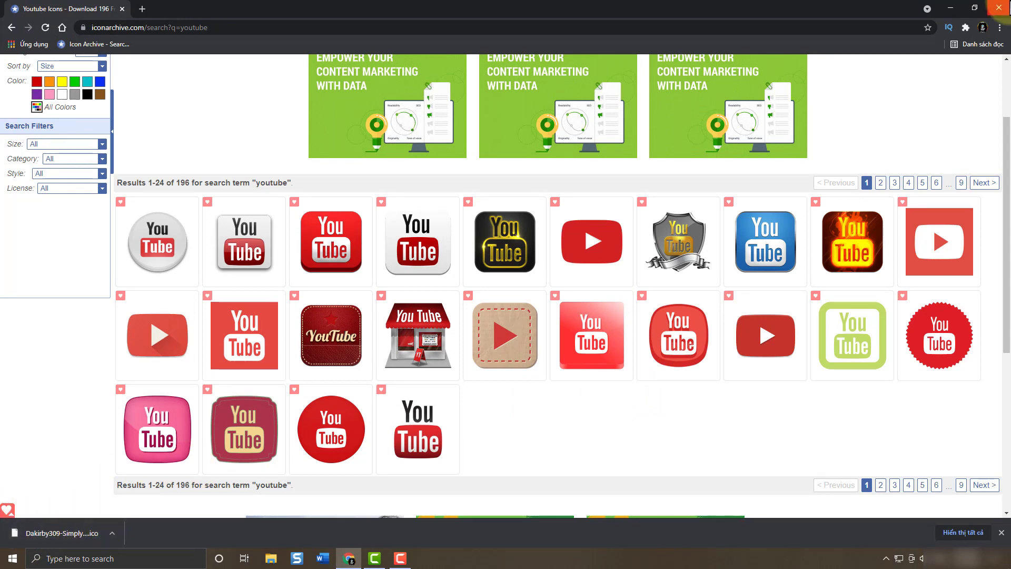
left_click(1000, 8)
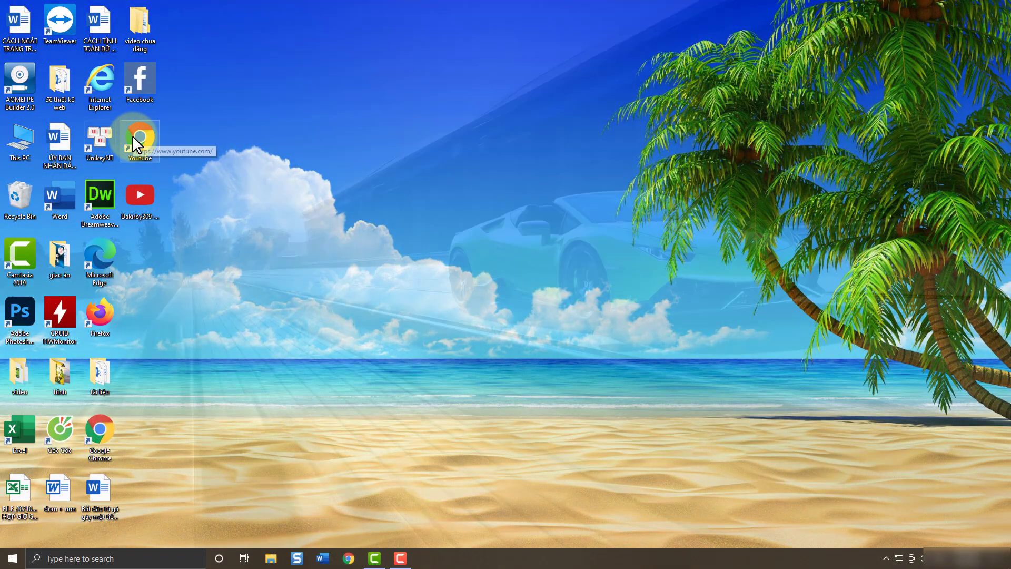
Change the Youtube desktop shortcut's icon to the Dakirby309-Simply-Styled-YouTube file from the Desktop, and delete that downloaded icon file from the desktop
double_click(131, 135)
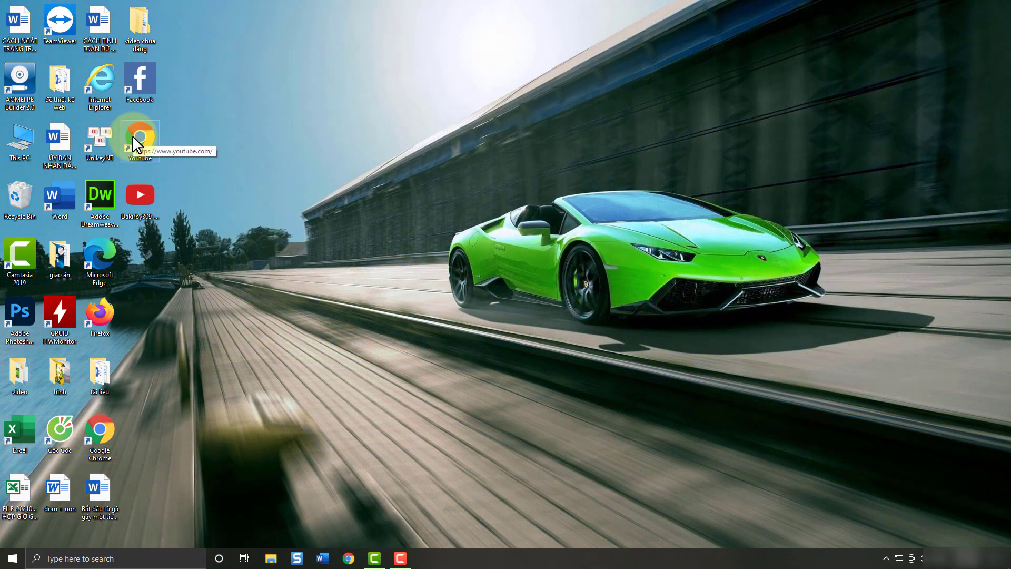
right_click(131, 135)
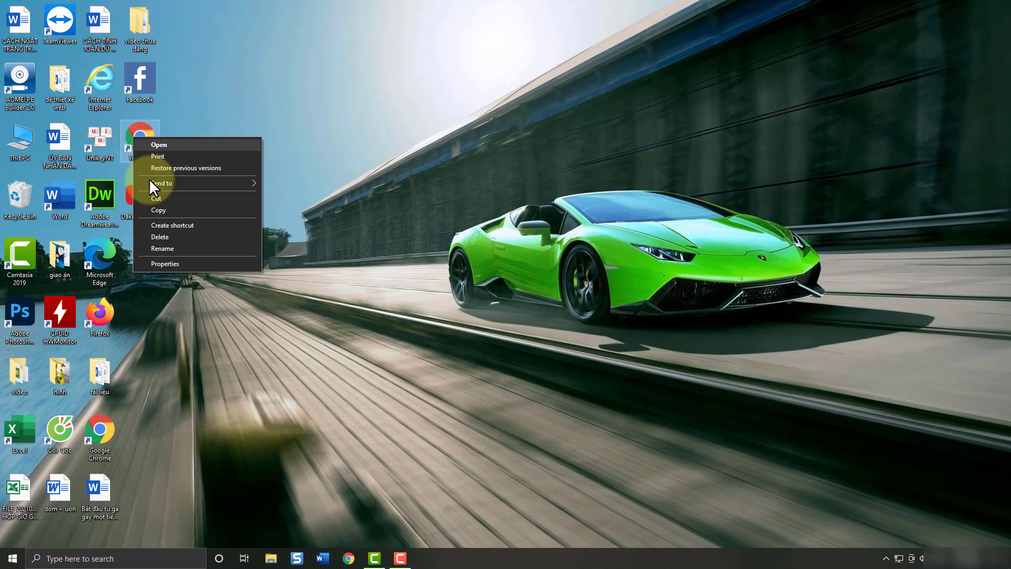
left_click(169, 262)
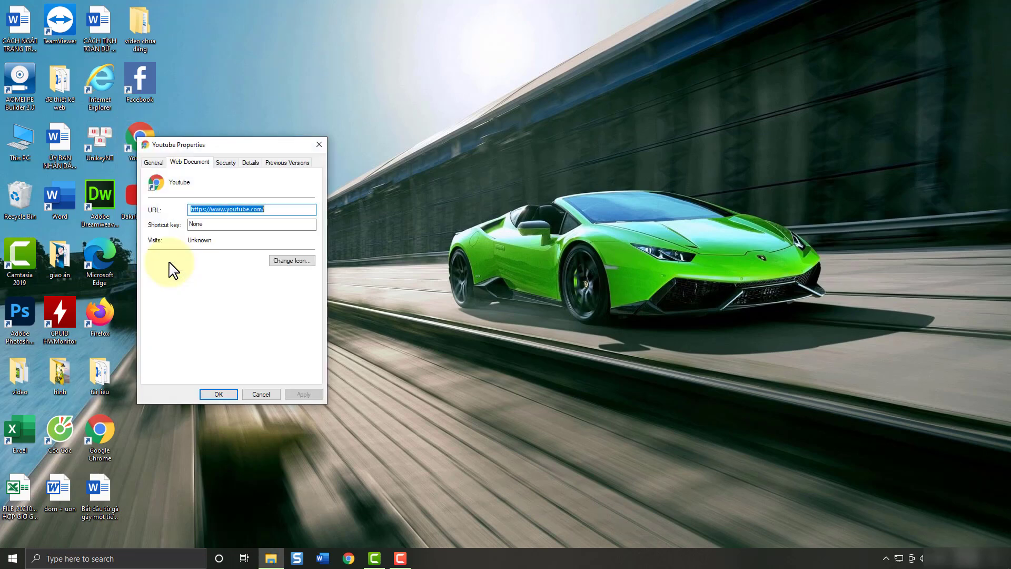
left_click(293, 260)
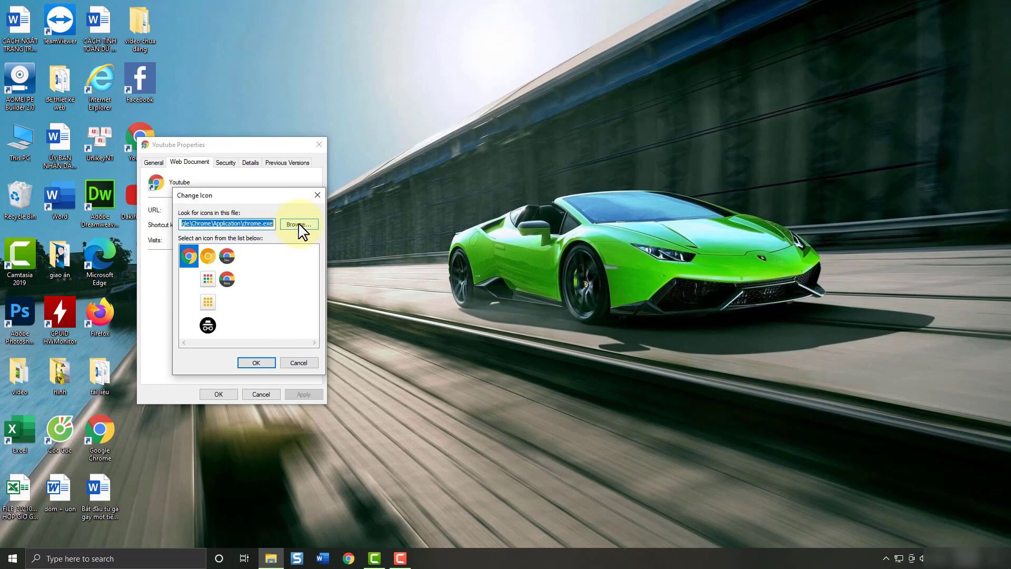
left_click(297, 226)
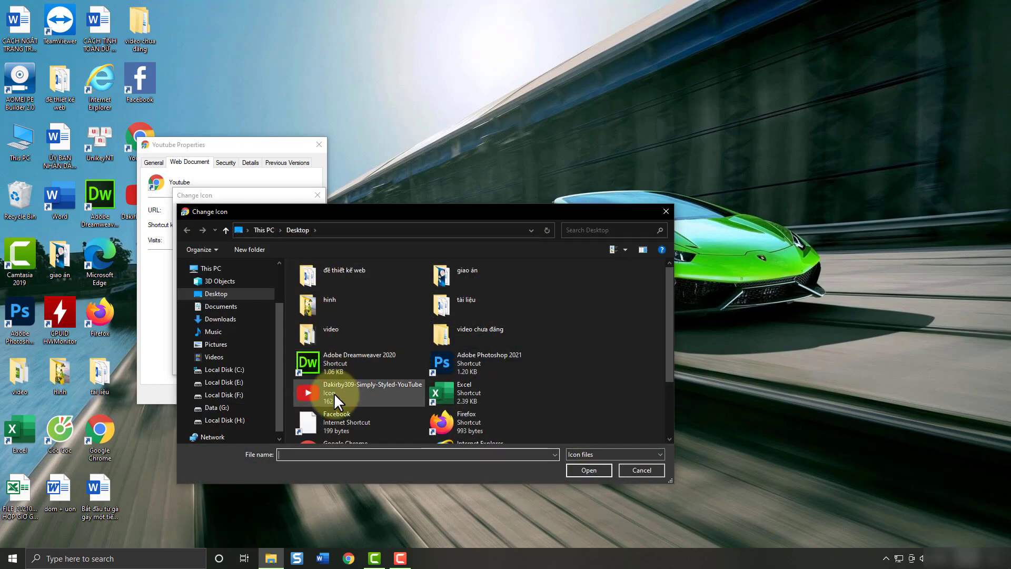
left_click(589, 469)
left_click(256, 363)
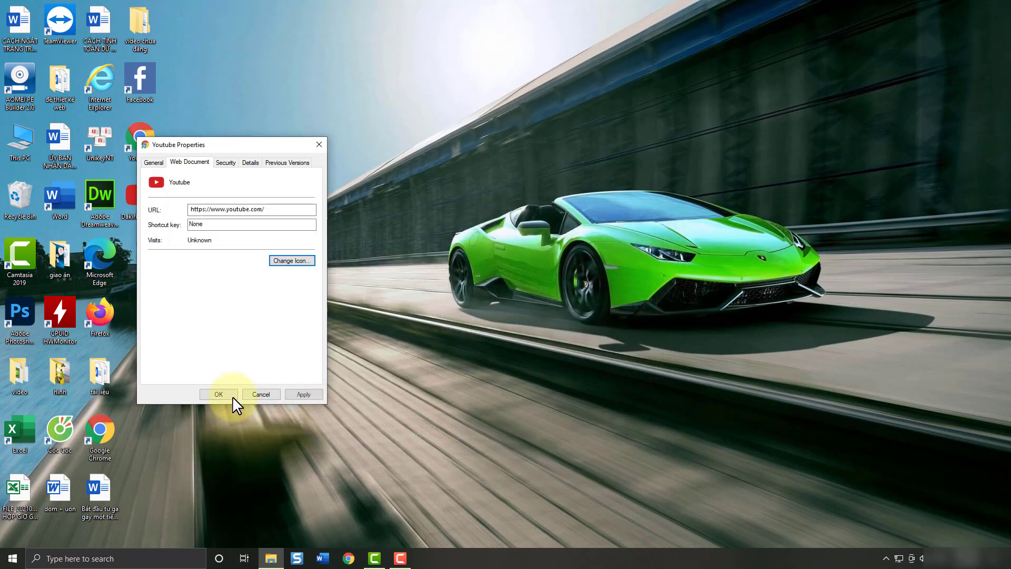
left_click(218, 394)
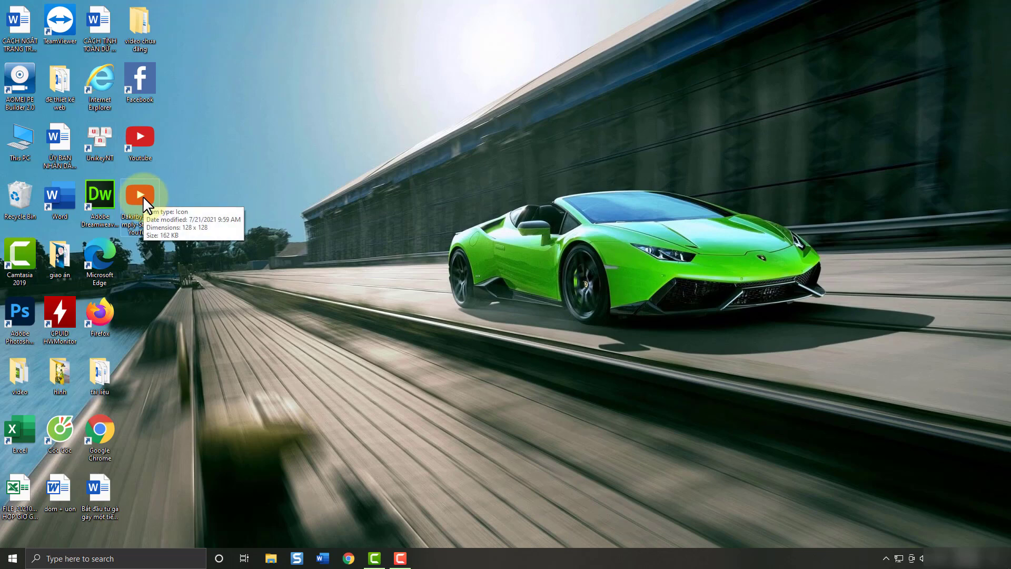
key("Delete")
left_click(547, 322)
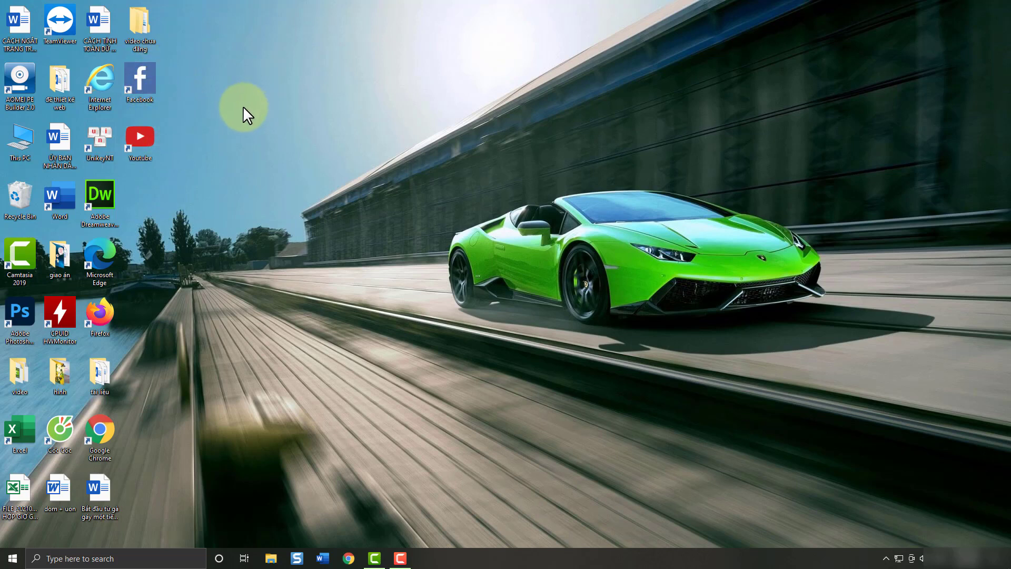
Test the Youtube and Facebook desktop shortcuts by opening each site from its shortcut and closing the browser after each one
double_click(151, 136)
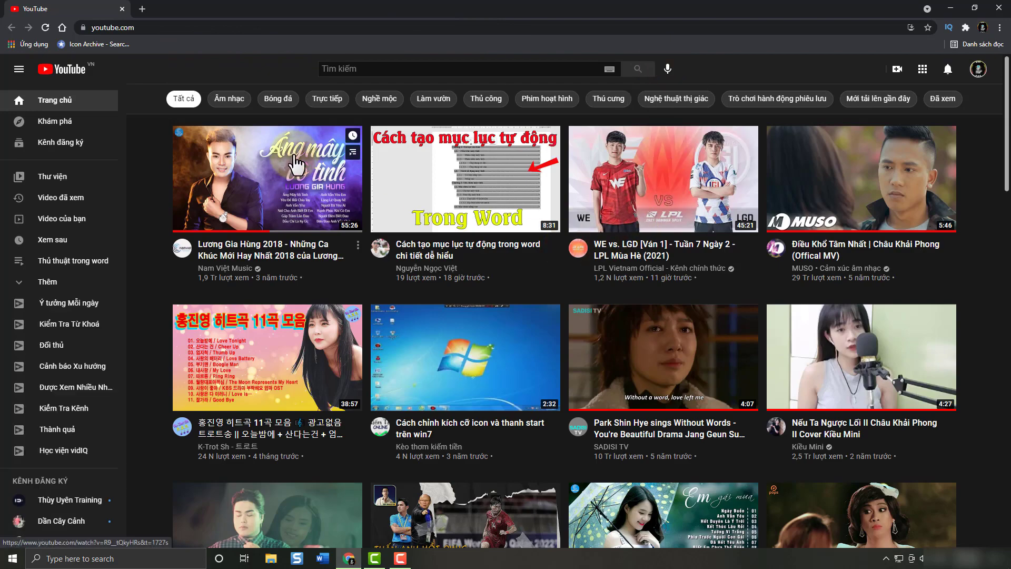
left_click(1007, 8)
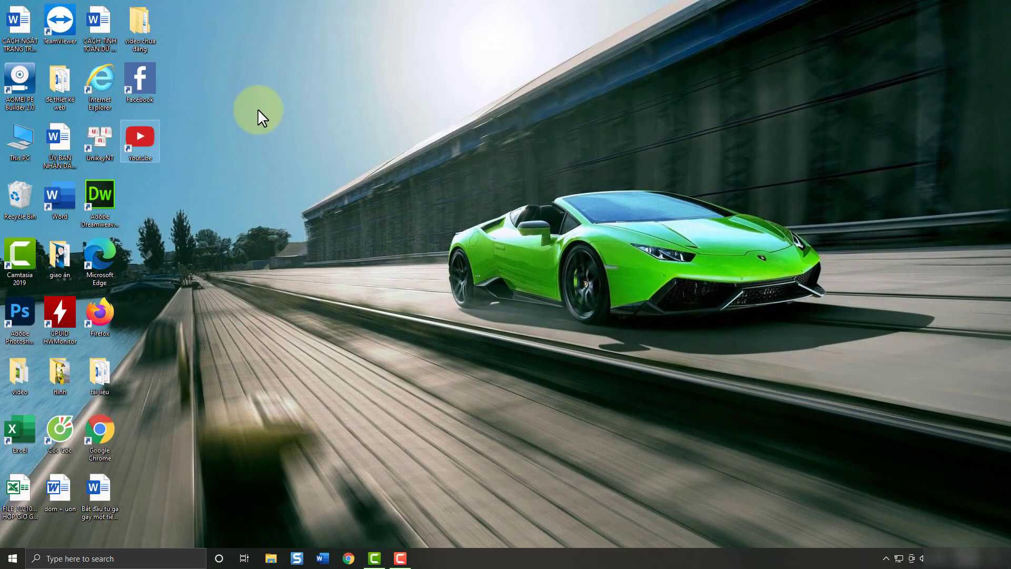
double_click(151, 76)
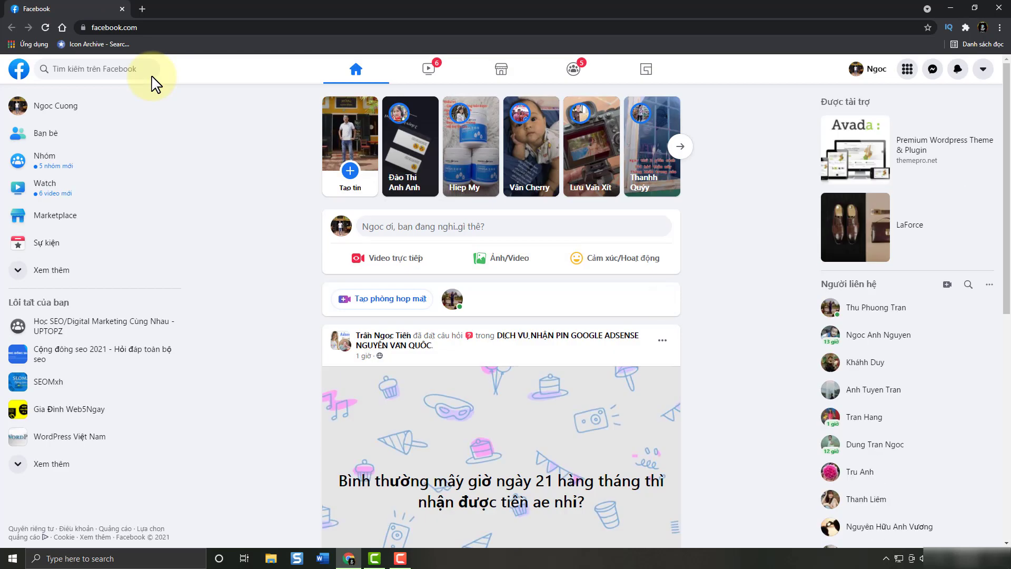
left_click(999, 8)
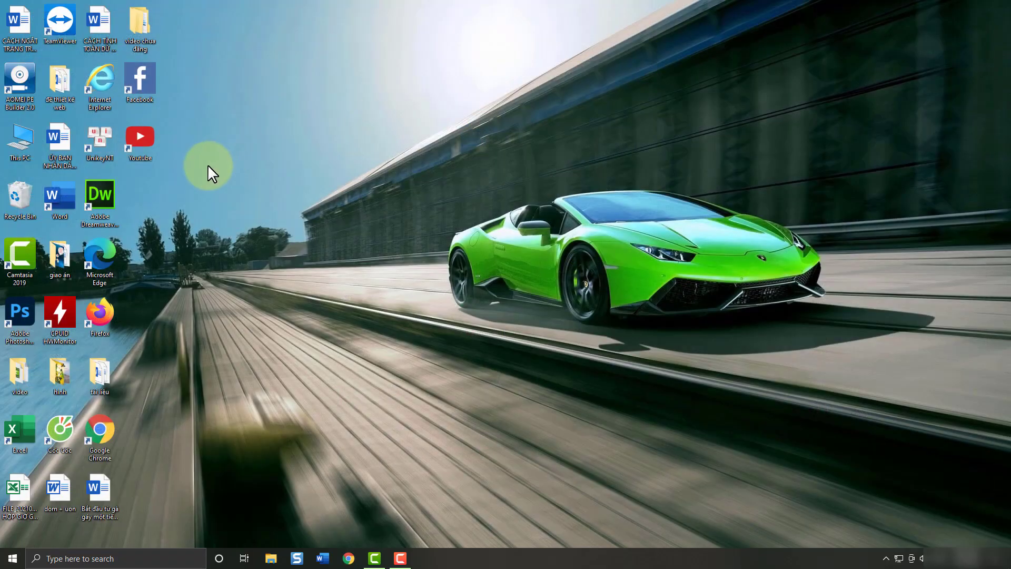